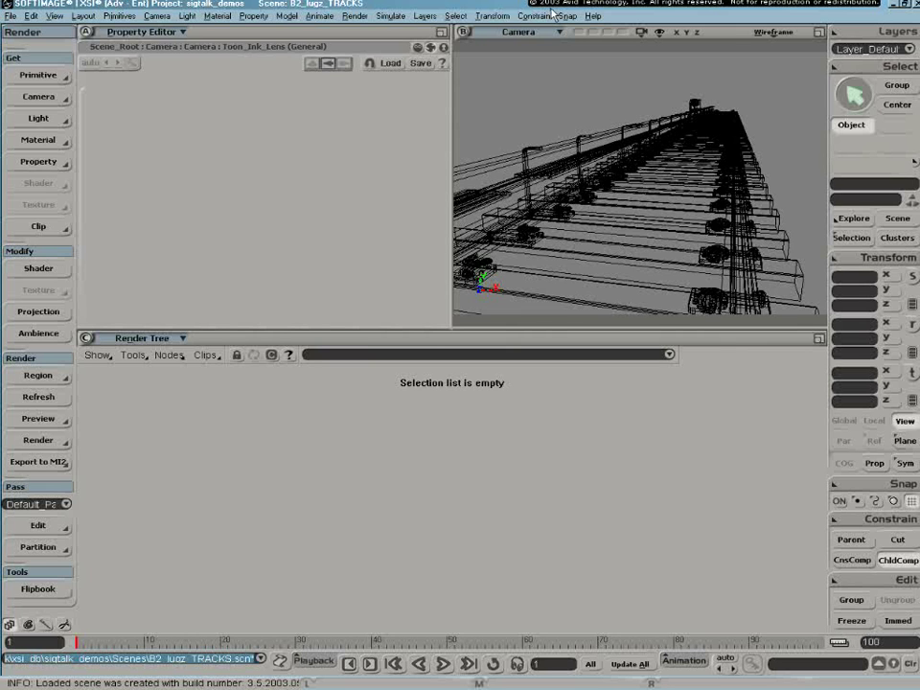
Open the Explorer with Scene scope and branch-select rail_near_CTR.
key("8")
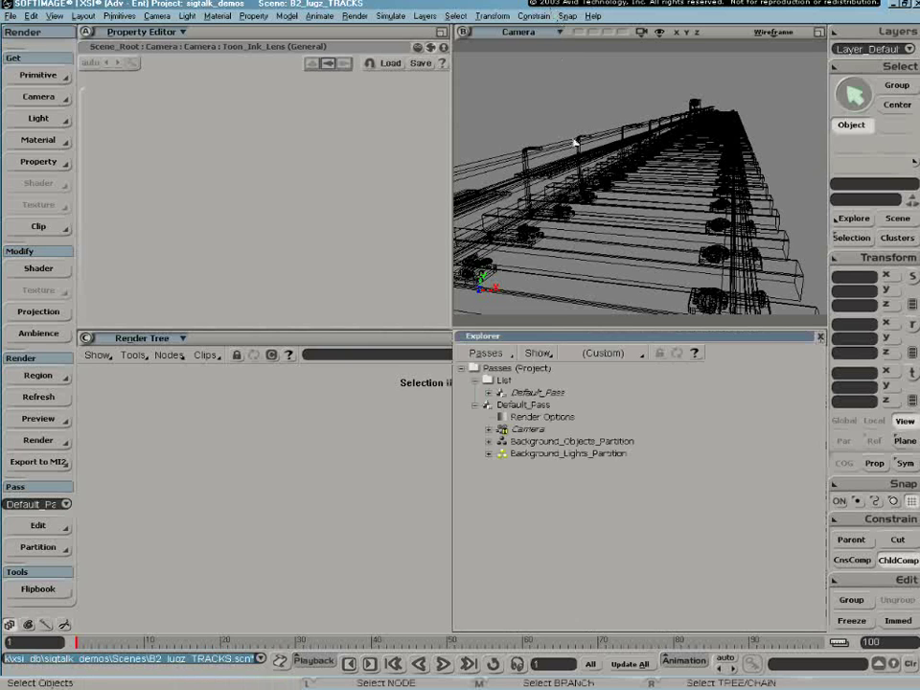
key("s")
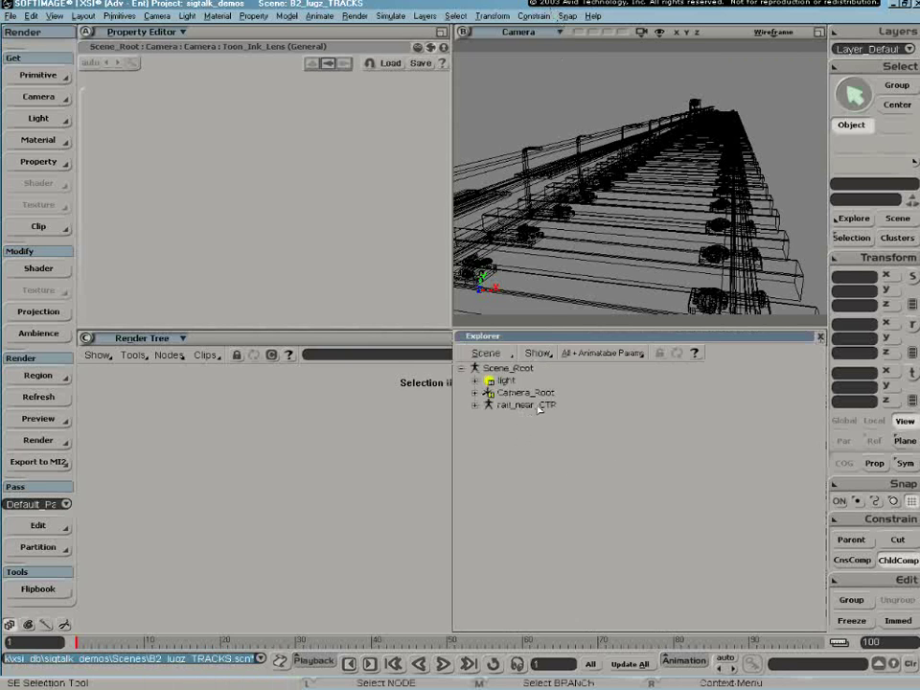
middle_click(539, 406)
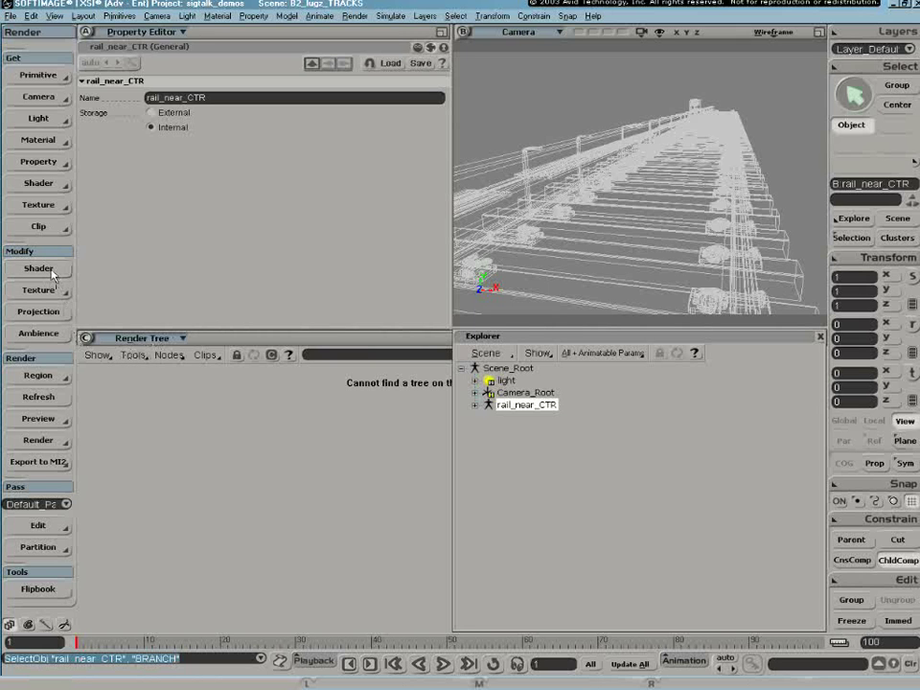
Create a new partition from rail_near_CTR with a Simple Toon Host material colored white (RGB 1.000).
left_click(40, 548)
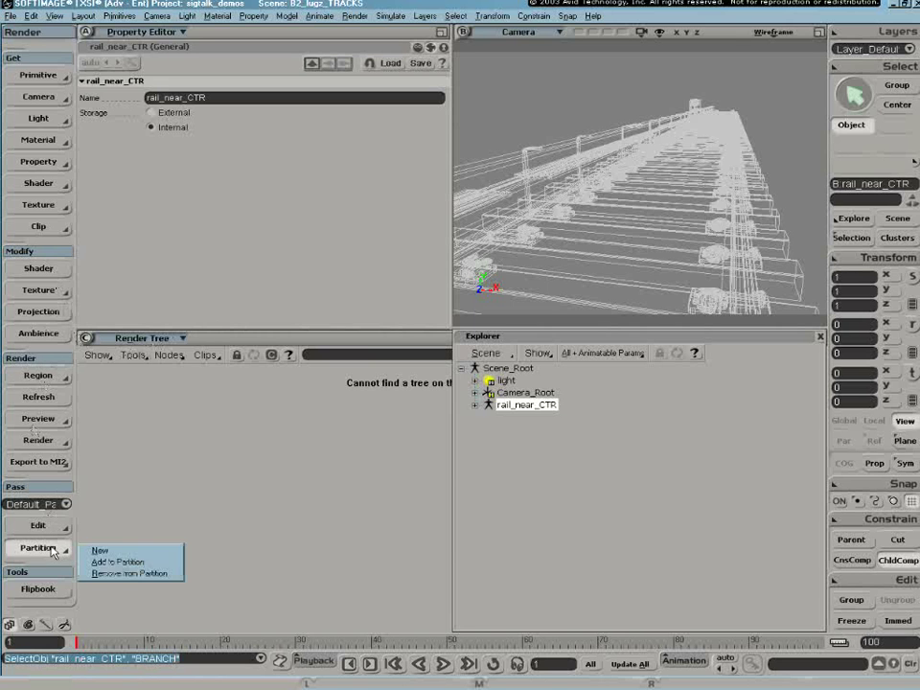
left_click(101, 551)
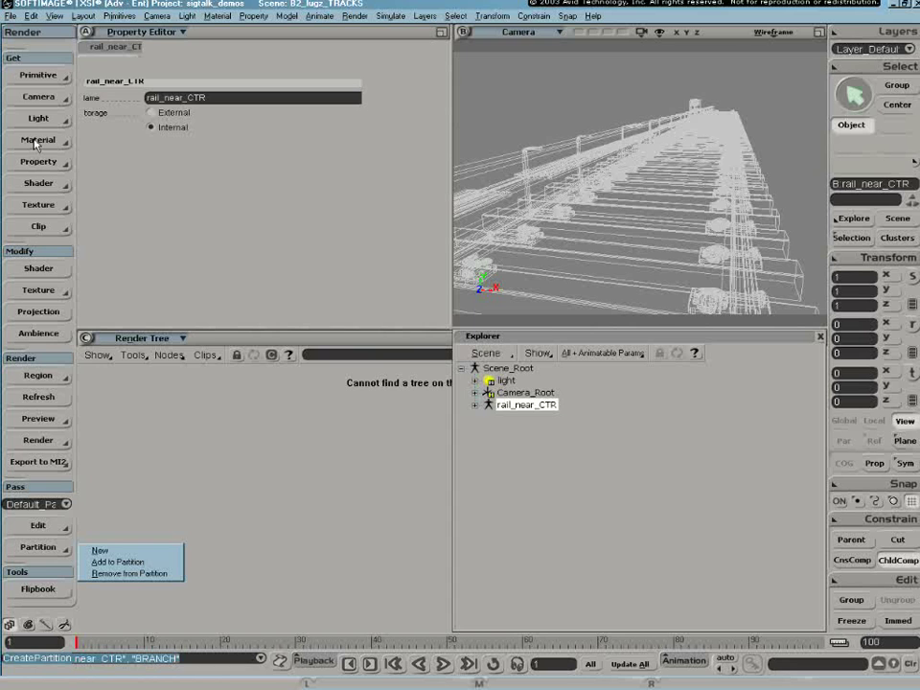
left_click(36, 142)
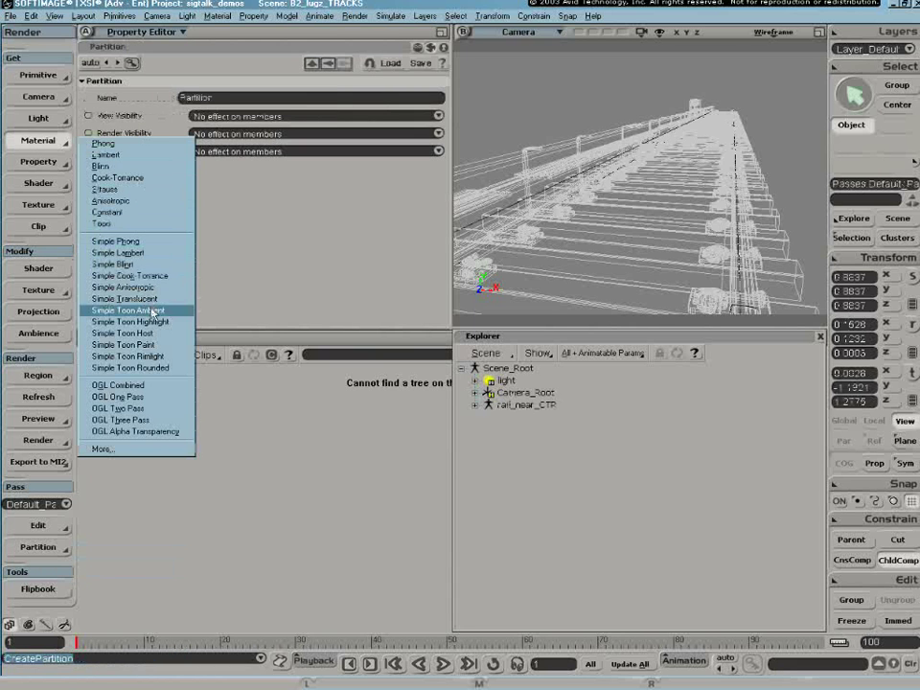
left_click(150, 334)
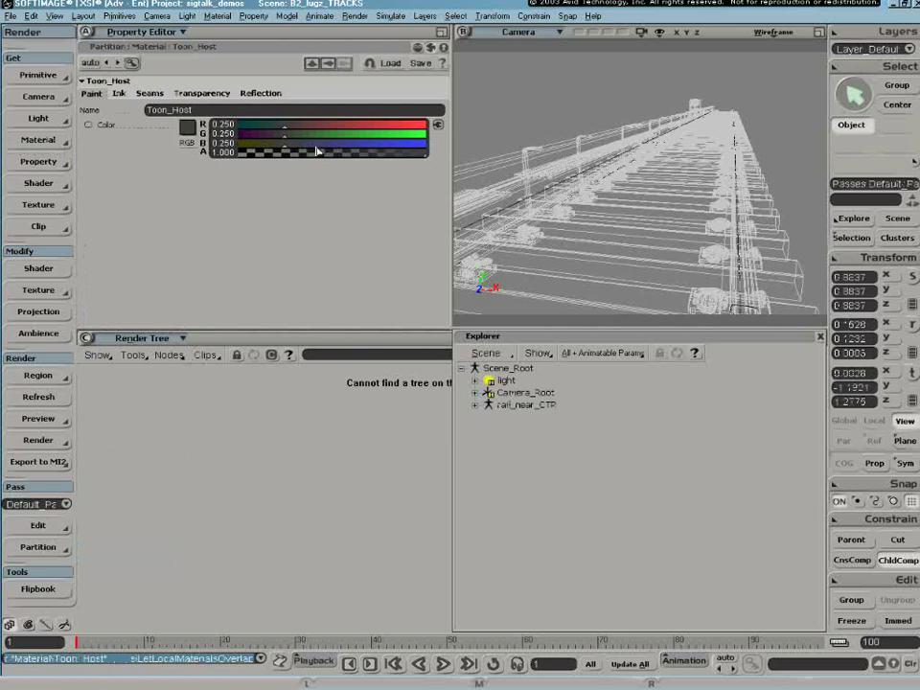
left_click_drag(350, 149, 432, 143)
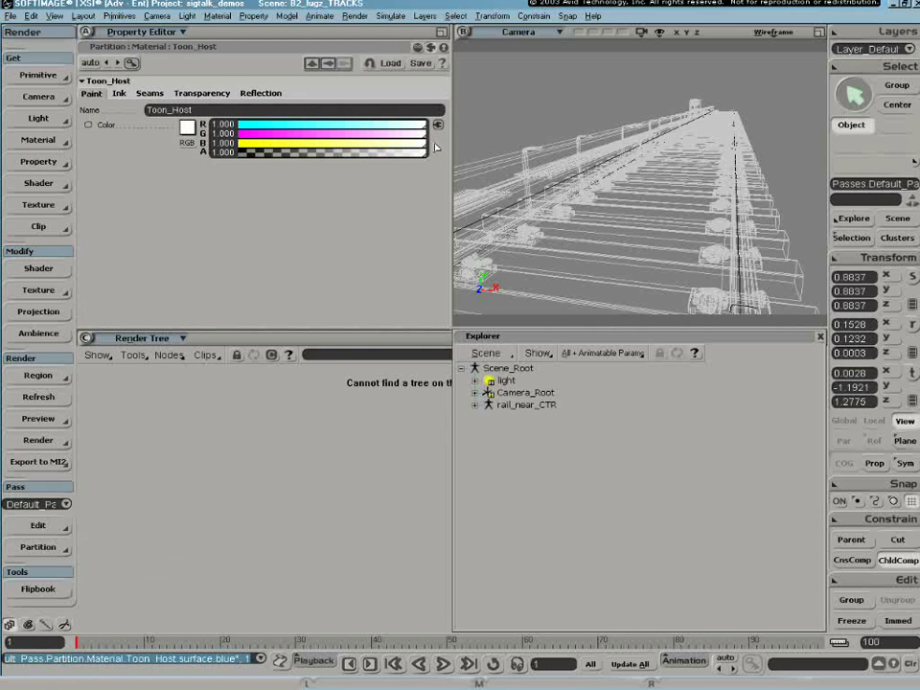
Select the scene camera, add the Toon_Ink_Lens preset as its lens shader, and close the Explorer.
left_click(641, 32)
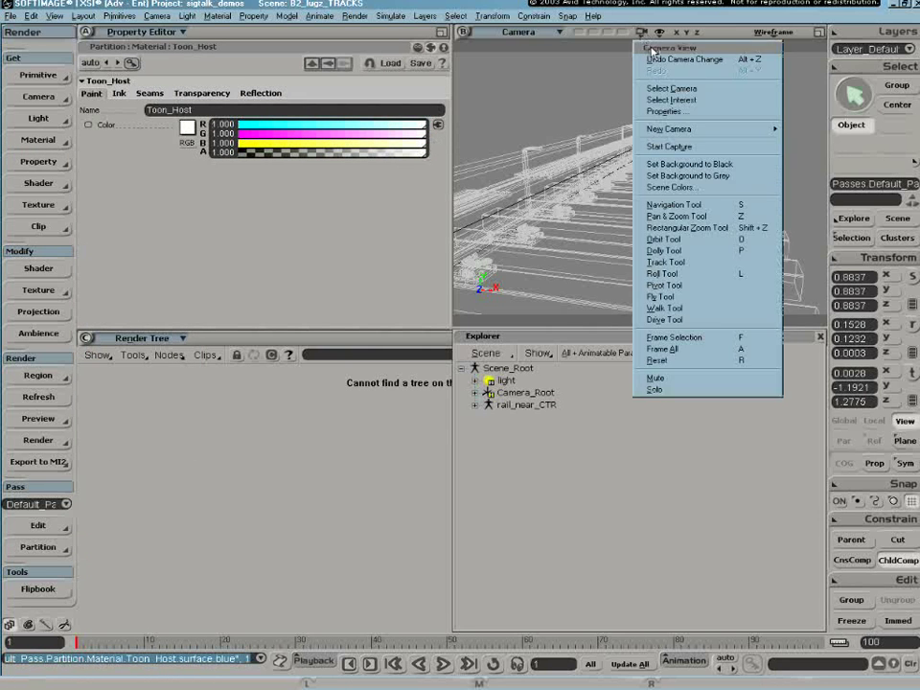
left_click(671, 88)
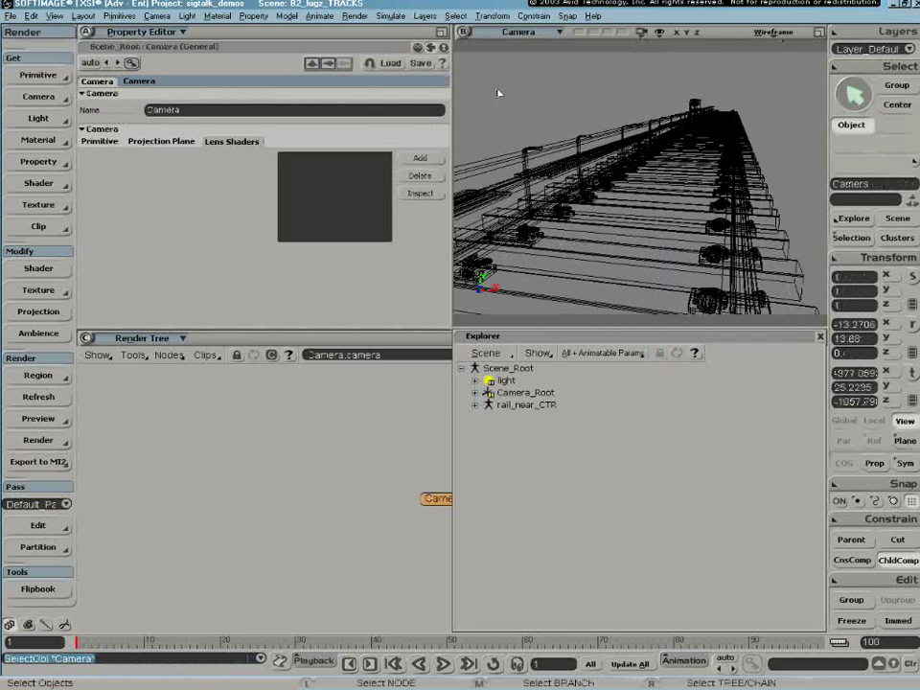
left_click(420, 158)
double_click(394, 375)
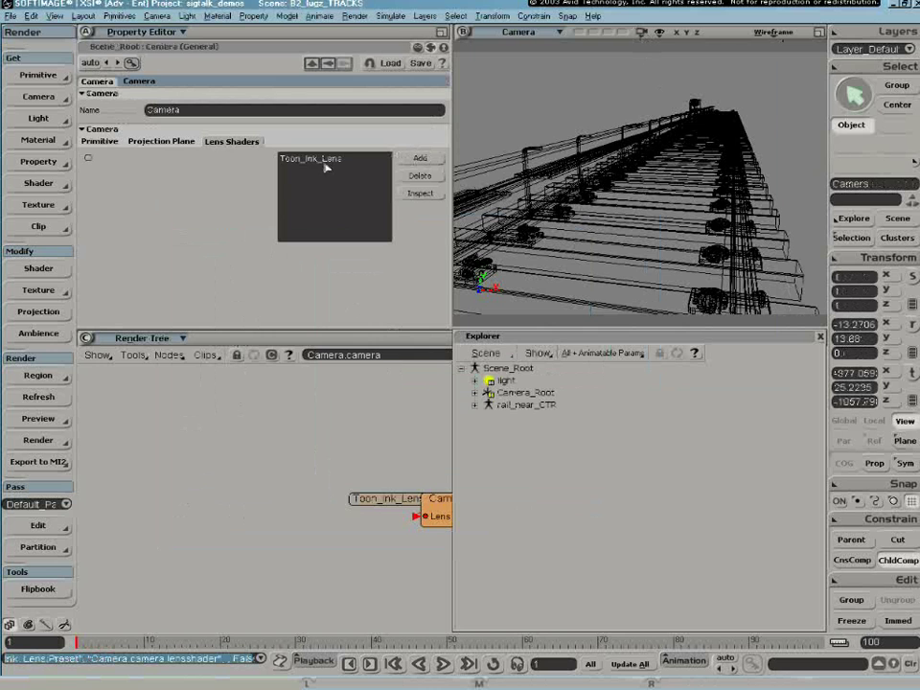
left_click(326, 160)
left_click(420, 193)
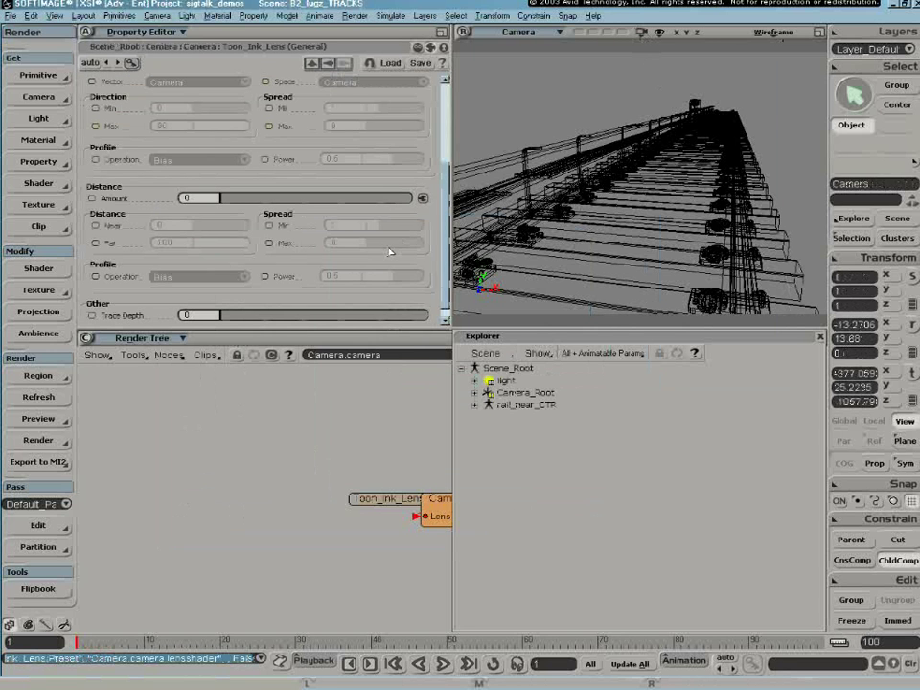
left_click(821, 337)
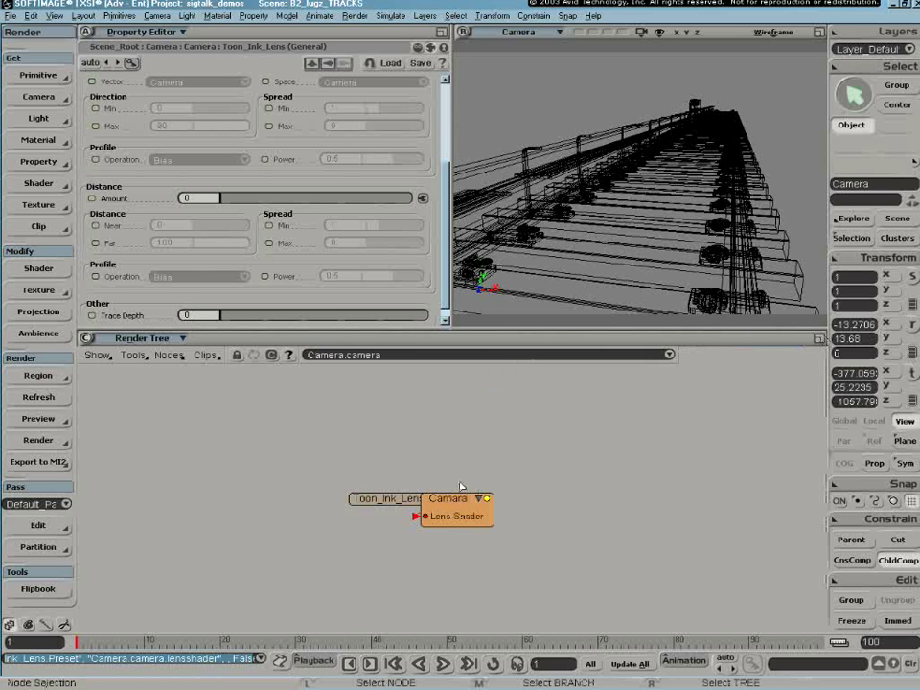
Move the Camera node clear of Toon_Ink_Lens and review its Basic Appearance and Taper tabs.
left_click_drag(447, 499, 484, 501)
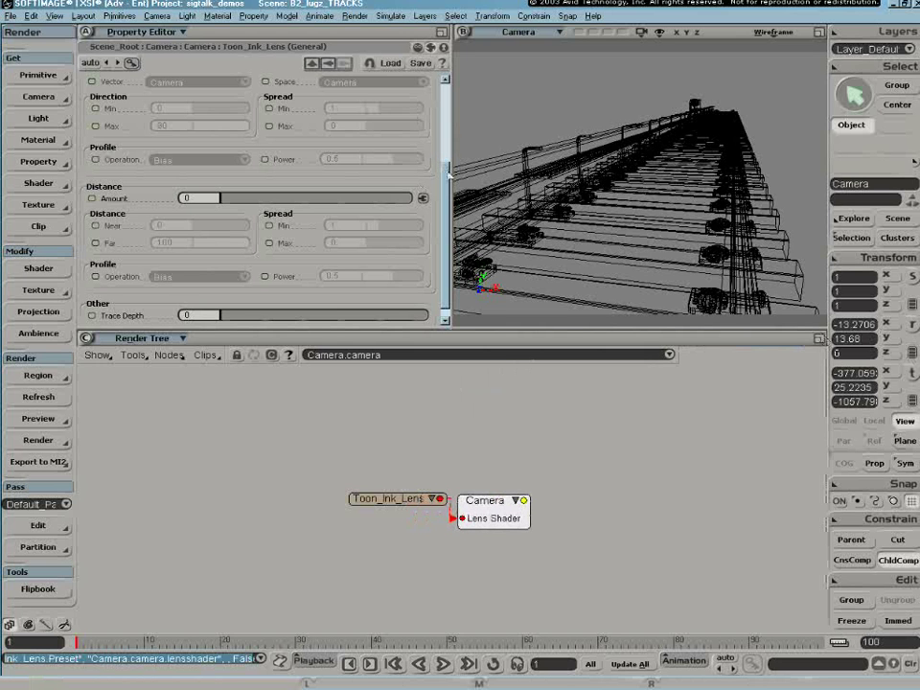
left_click_drag(447, 169, 336, 77)
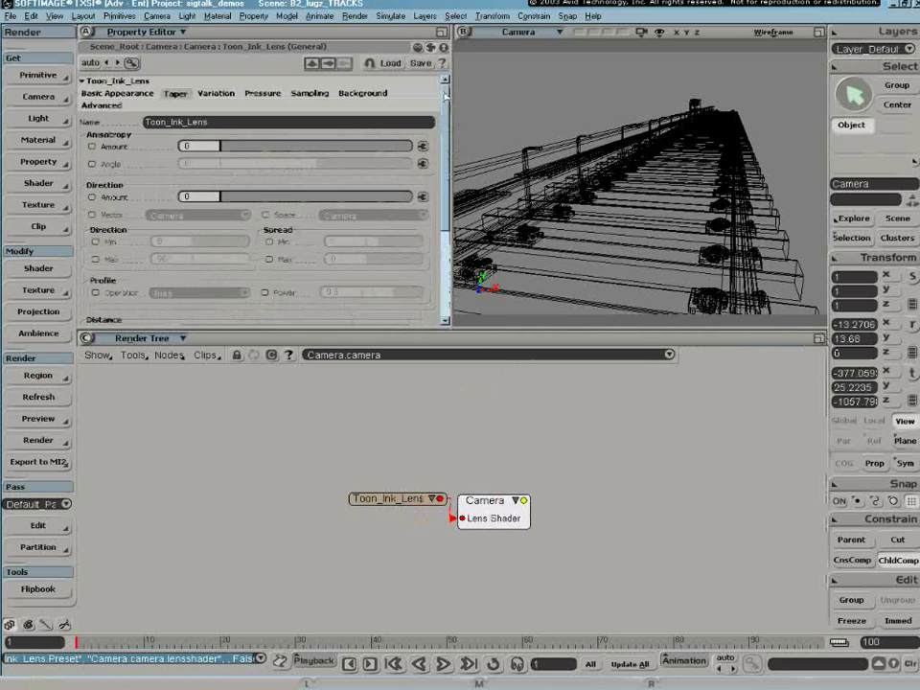
left_click(144, 94)
left_click(176, 94)
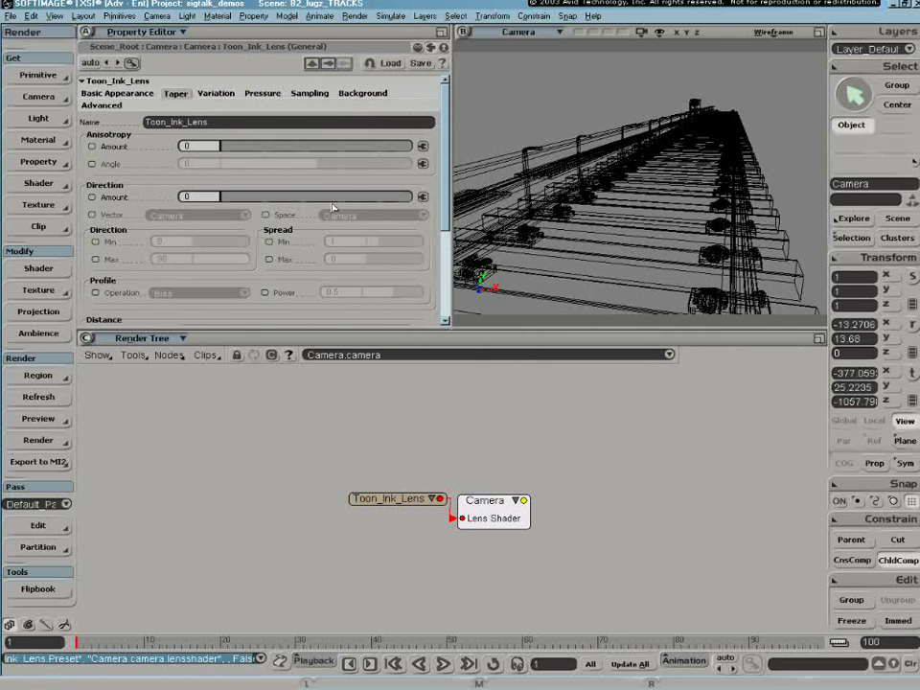
Draw a render region over most of the track in the Camera viewport.
scroll(444, 194, "down", 3)
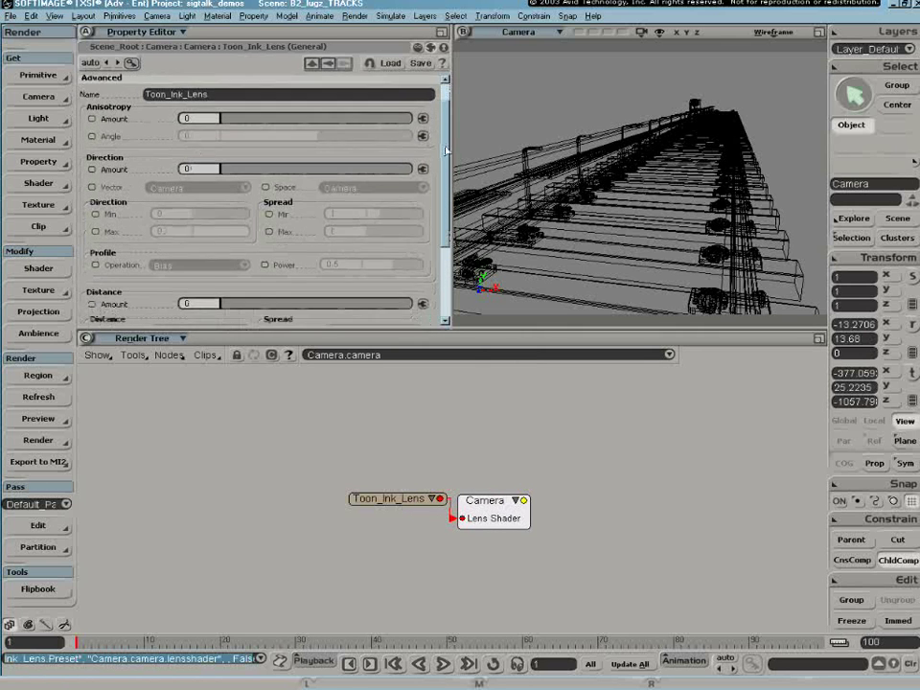
scroll(443, 195, "down", 2)
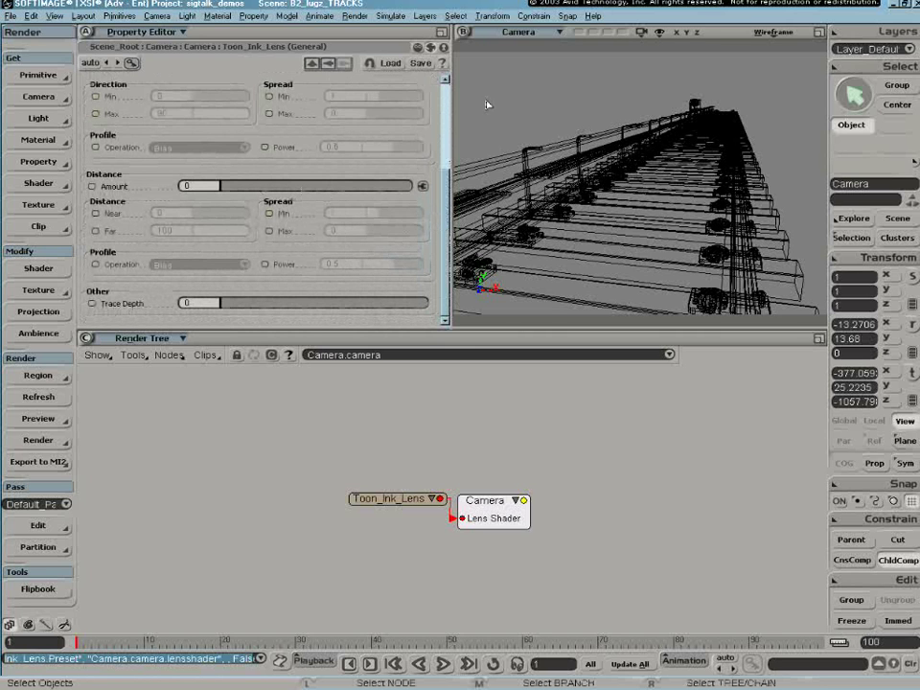
key("q")
left_click_drag(487, 87, 794, 287)
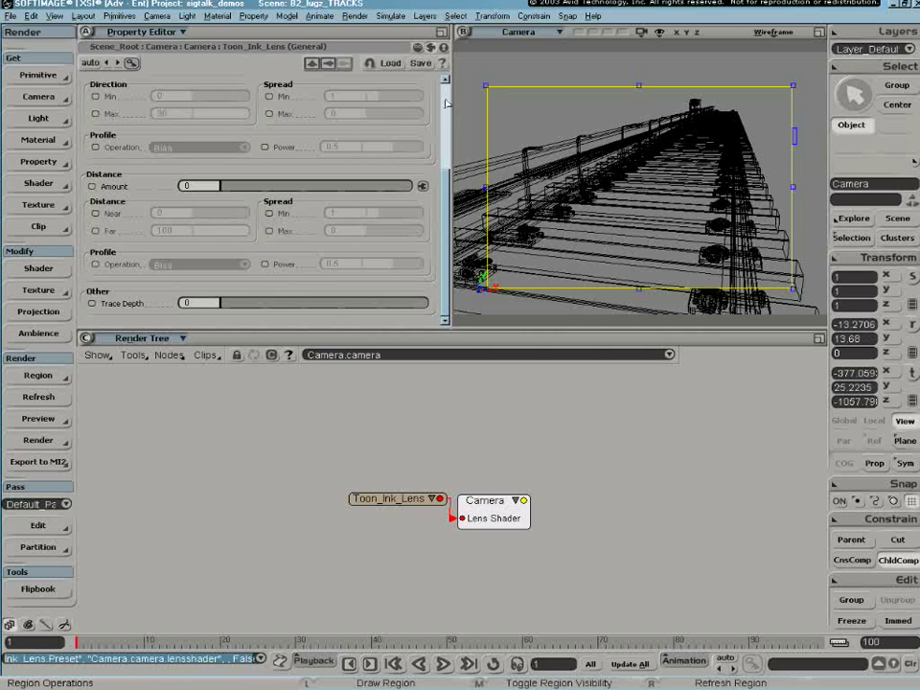
Check Ink Only on the Toon_Ink_Lens Basic Appearance tab and refresh the render region.
scroll(446, 102, "up", 5)
left_click(129, 93)
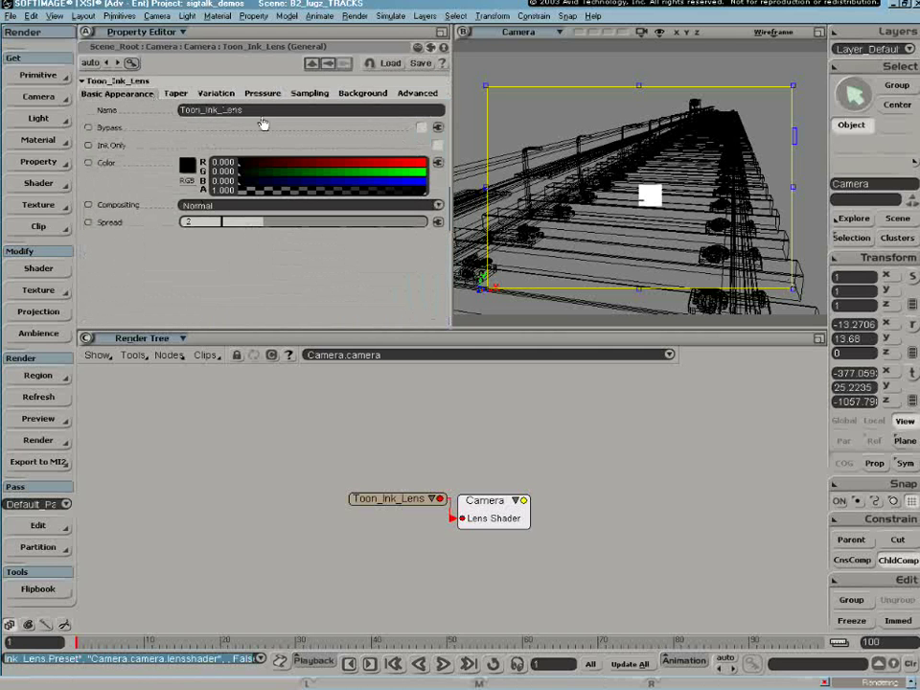
left_click(437, 145)
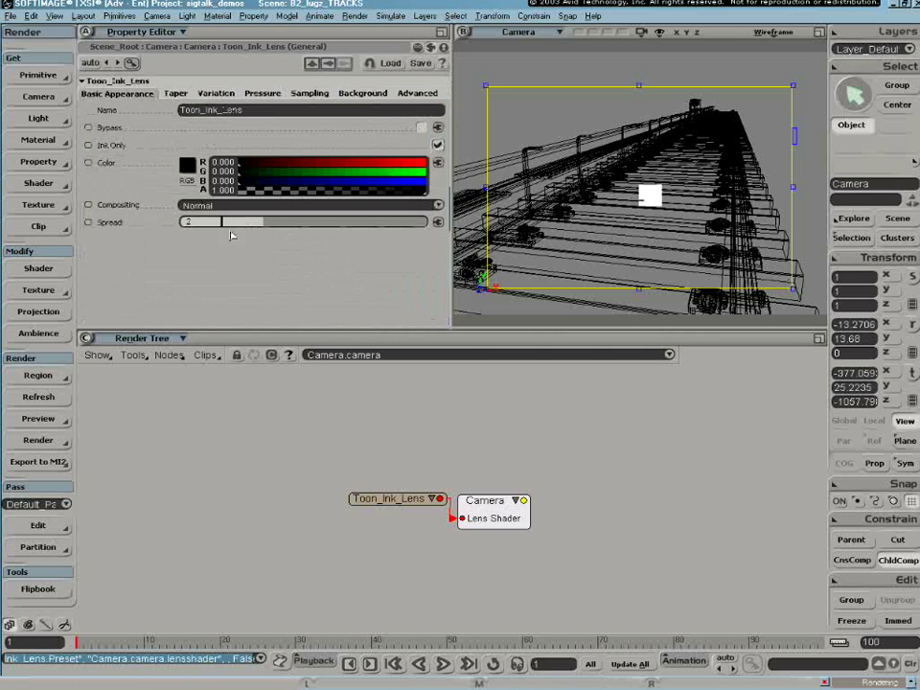
left_click(43, 376)
left_click(114, 460)
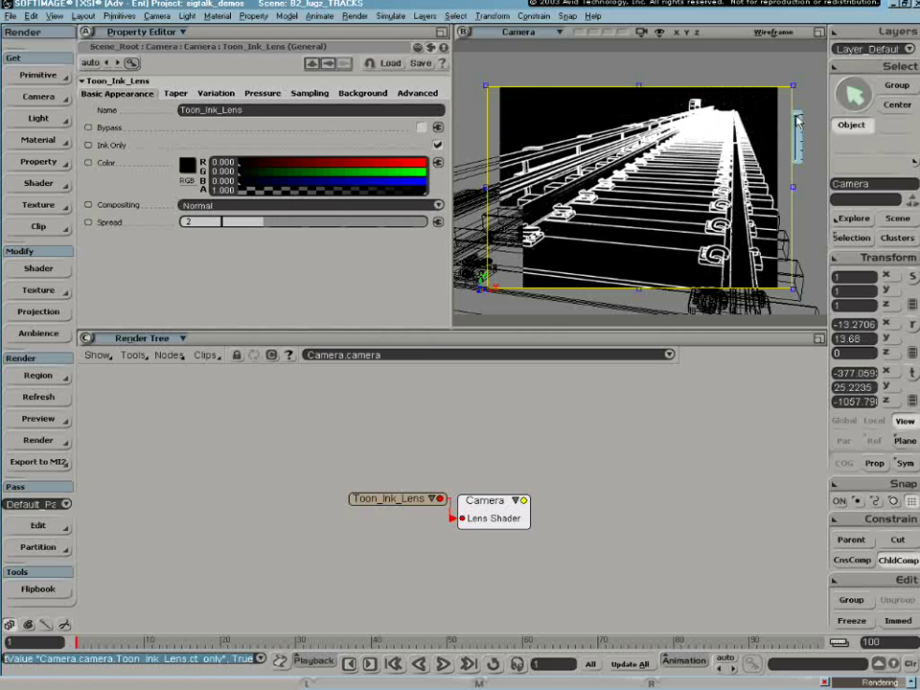
Set Toon_Ink_Lens Taper Distance Amount to 0.985, then remove the render region with Q.
left_click(177, 94)
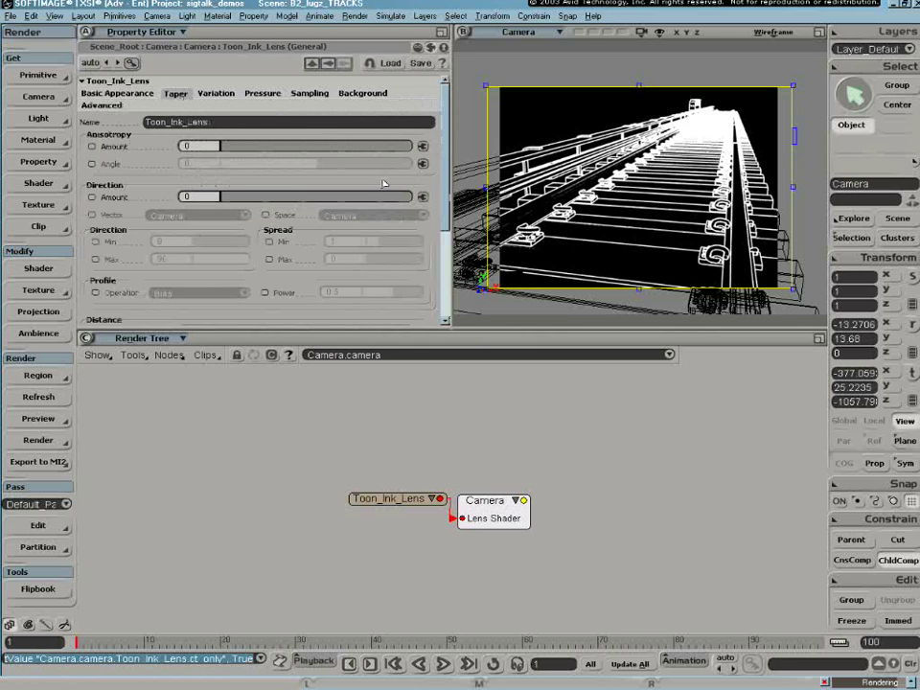
scroll(447, 151, "down", 5)
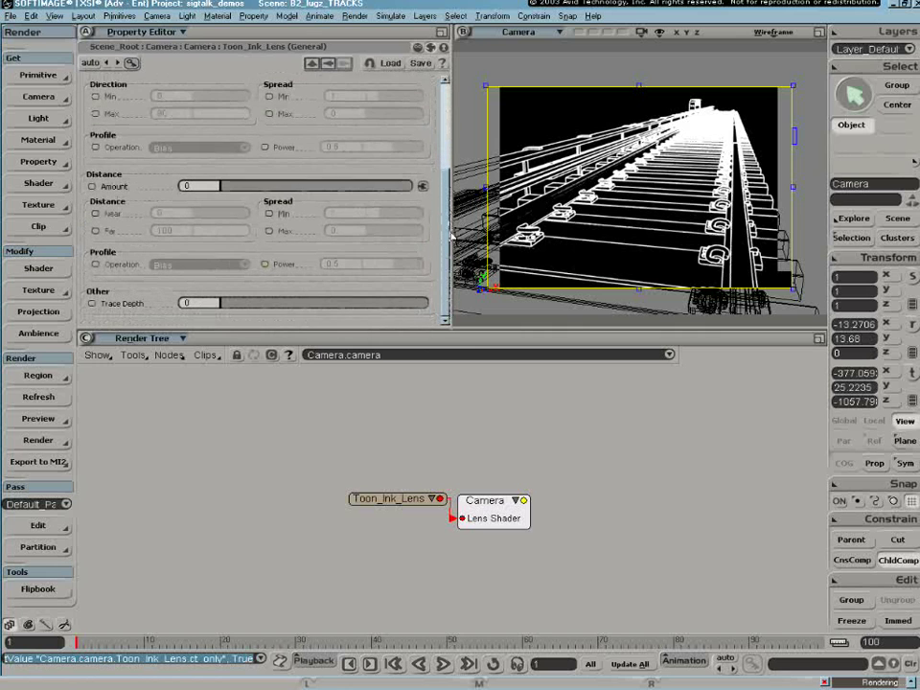
left_click_drag(233, 192, 411, 193)
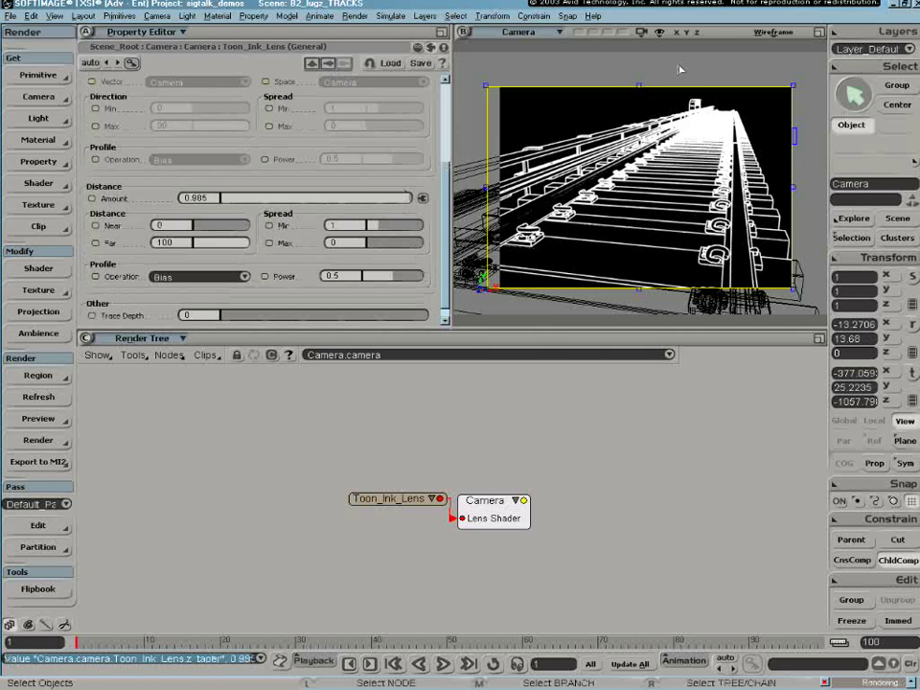
key("q")
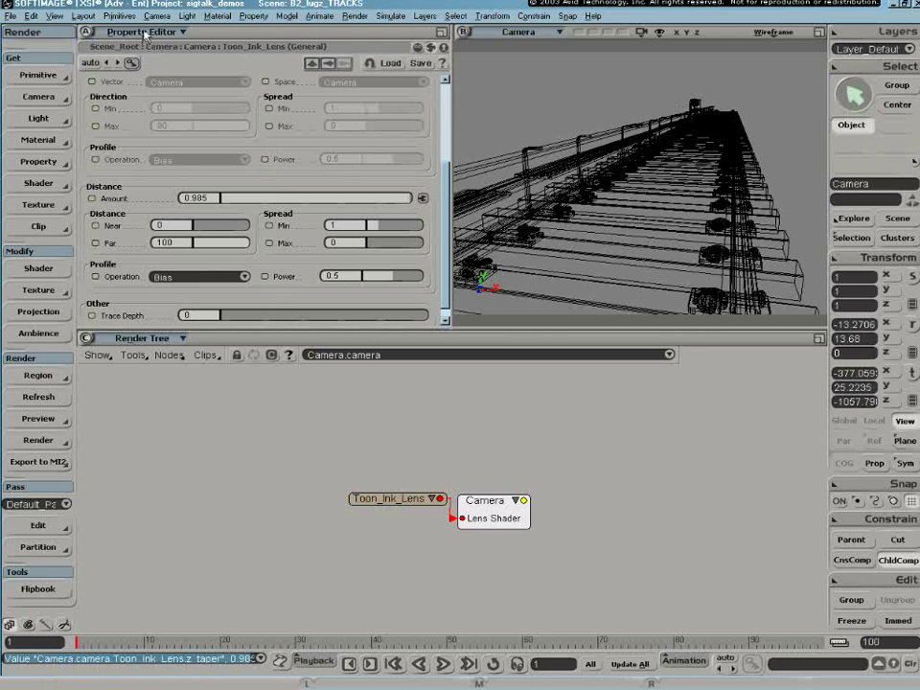
left_click(139, 32)
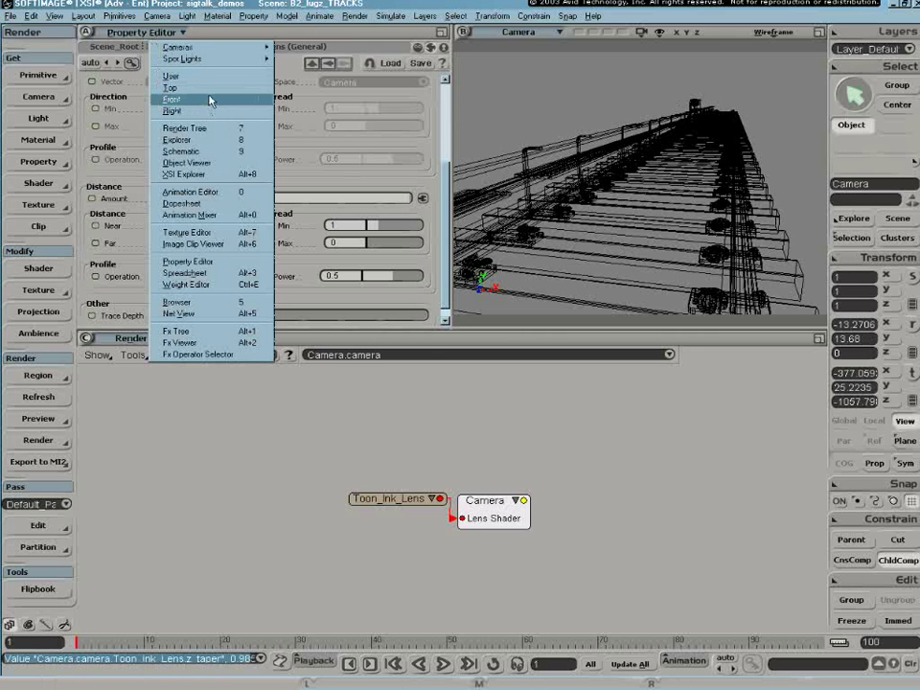
Show the Top view, zoom out over the track, and select a rail.
left_click(208, 89)
key("z")
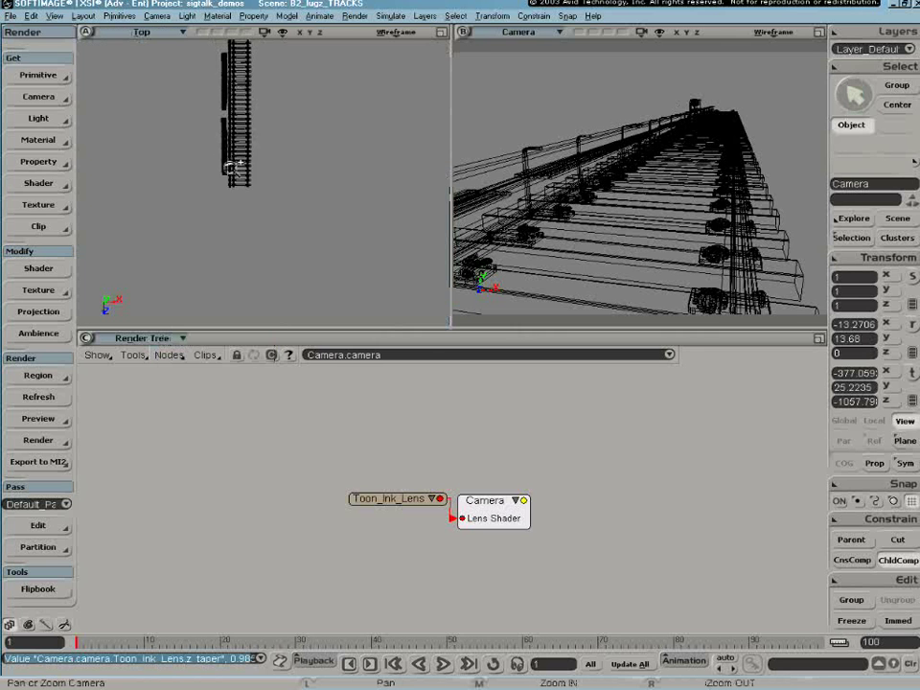
left_click_drag(248, 269, 283, 175)
left_click(258, 121)
key("v")
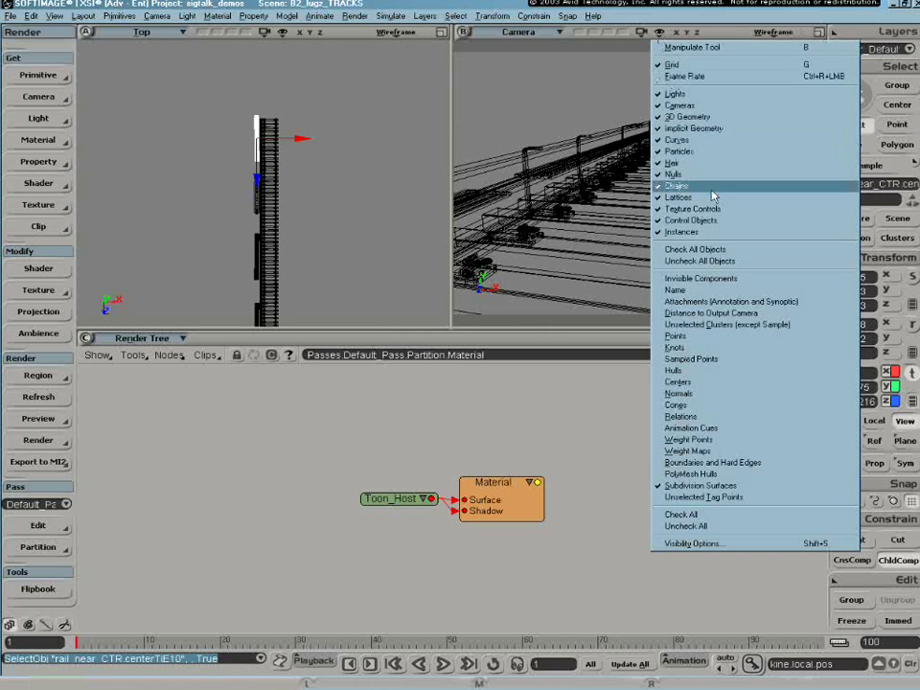
Enable Distance to Output Camera in the Camera view and show Toon_Ink_Lens in a Property Editor pane.
left_click(642, 32)
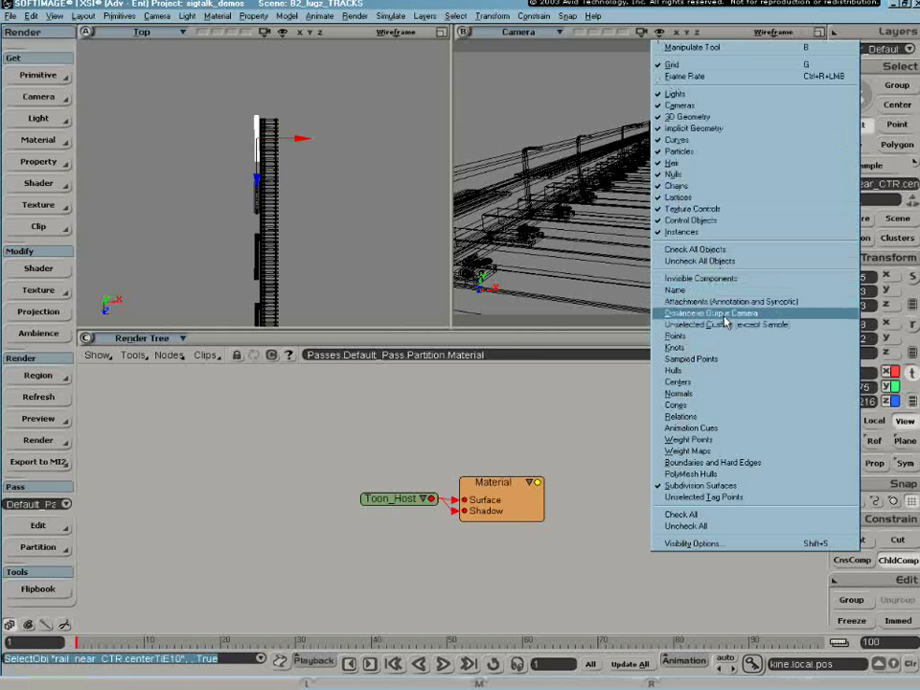
left_click(724, 313)
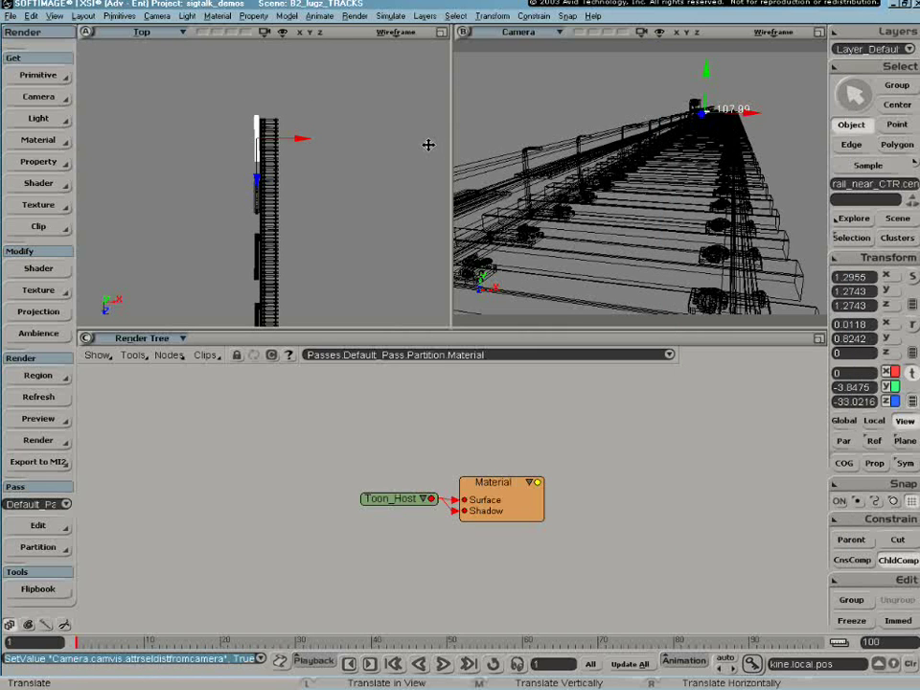
left_click(144, 37)
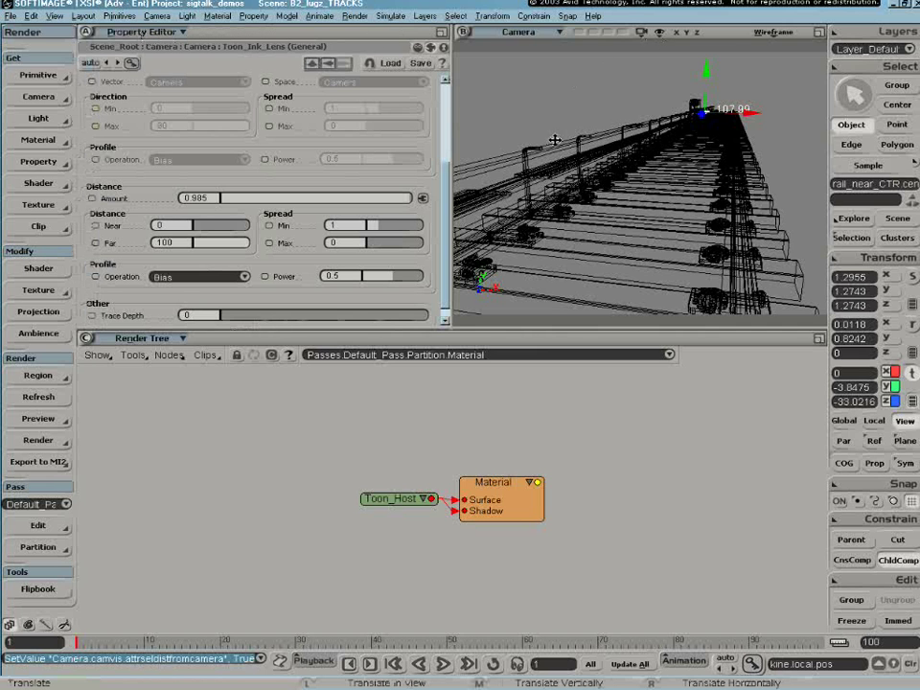
left_click(642, 32)
Select the camera and set taper Far to 150, spread Min 2 and Max 0.05.
left_click(671, 88)
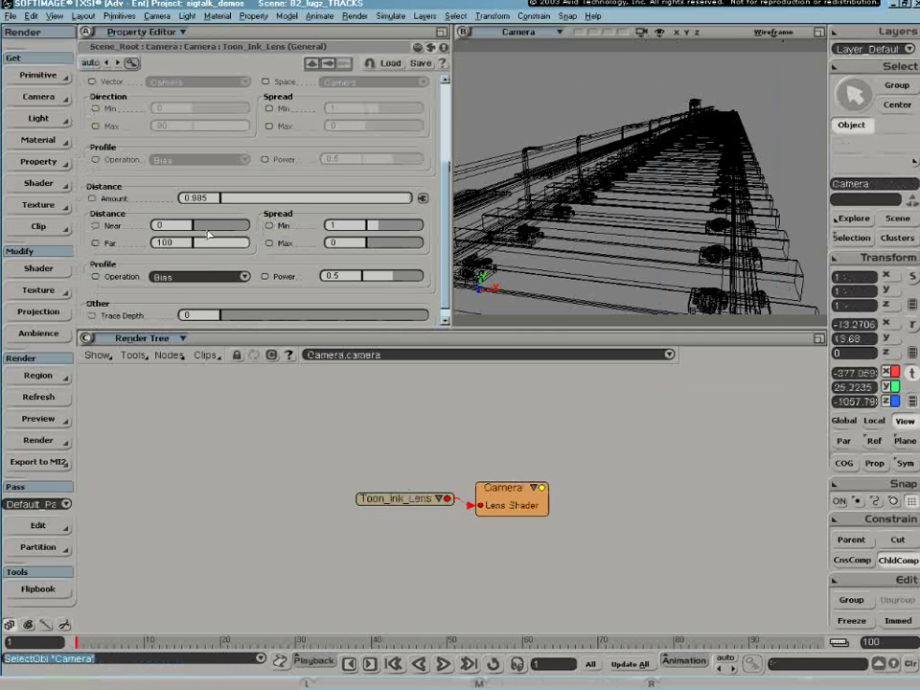
left_click(163, 243)
type("150")
key("Return")
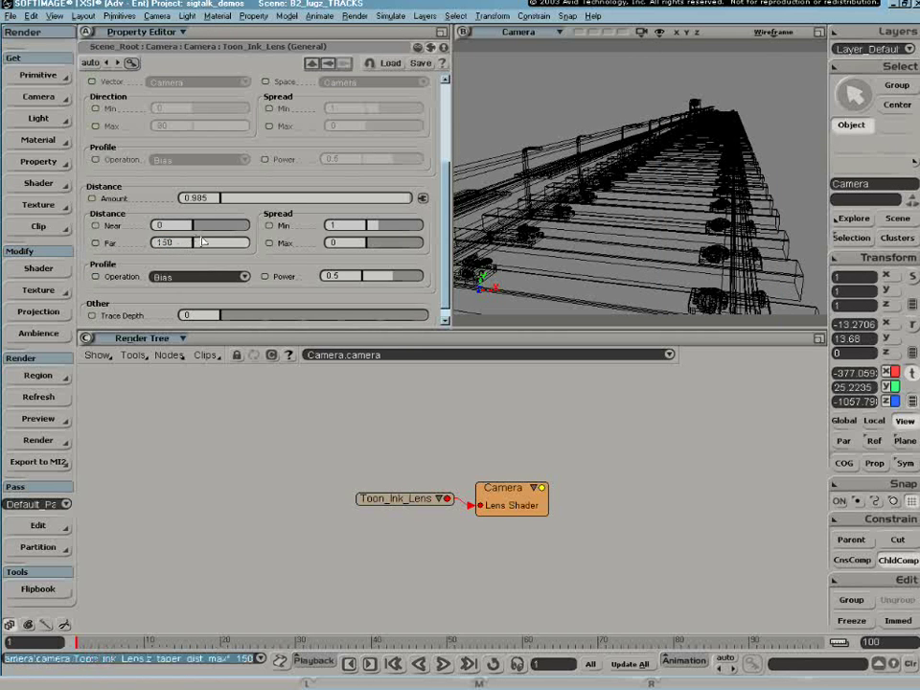
left_click(337, 226)
left_click(334, 242)
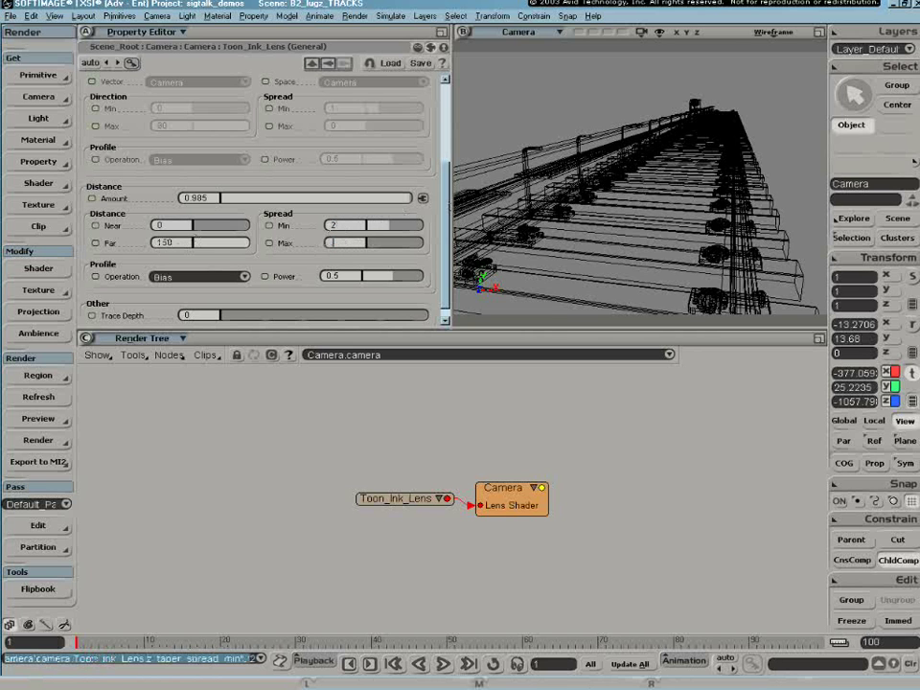
type(".05")
key("Return")
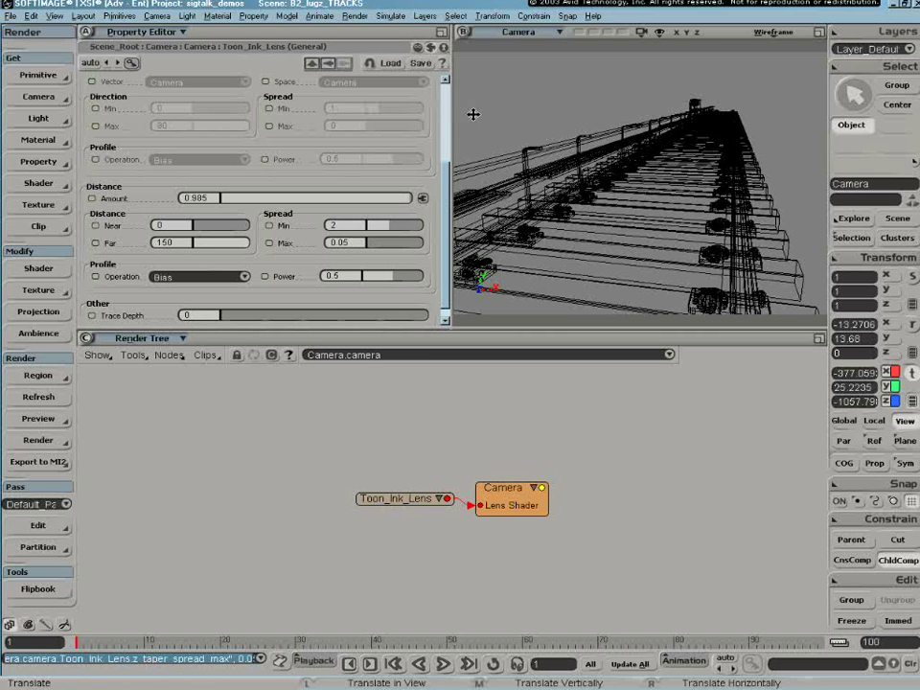
Draw a preview render region over the tracks in the Camera viewport.
key("q")
mouse_move(479, 84)
left_mouse_down()
mouse_move(618, 192)
mouse_move(738, 254)
mouse_move(800, 303)
left_mouse_up()
key("v")
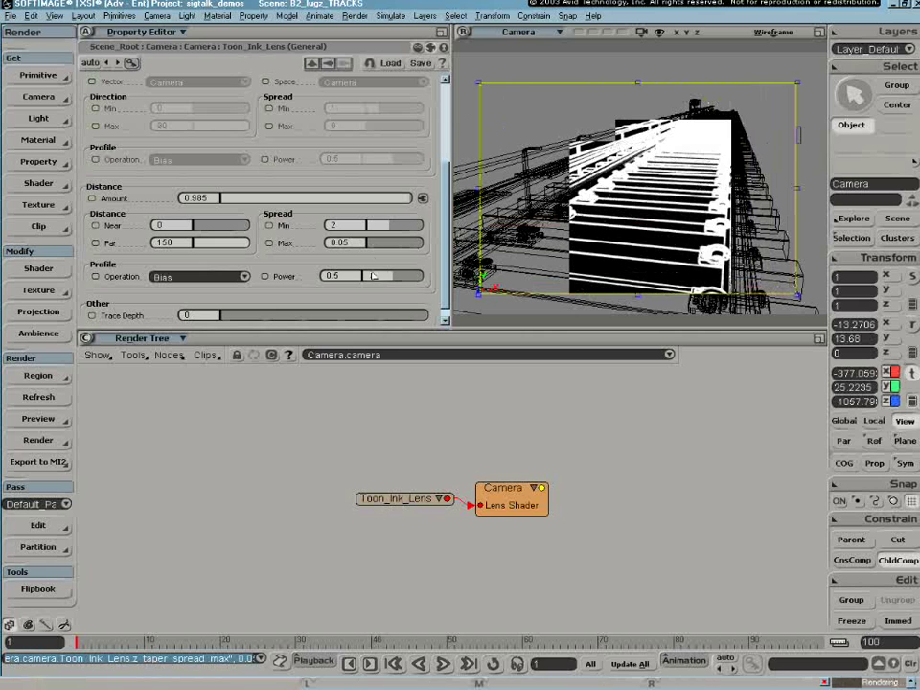
Drag the taper Profile Power slider to 0.952 (Bias) and scroll the Property Editor to its top.
left_click_drag(394, 279, 423, 281)
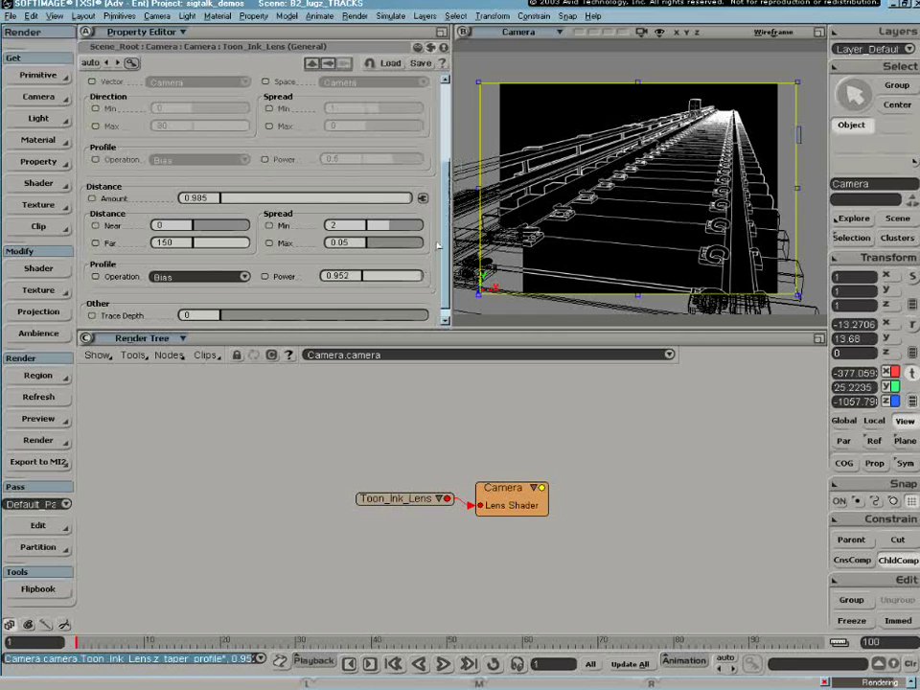
scroll(446, 189, "up", 3)
left_click_drag(446, 189, 446, 156)
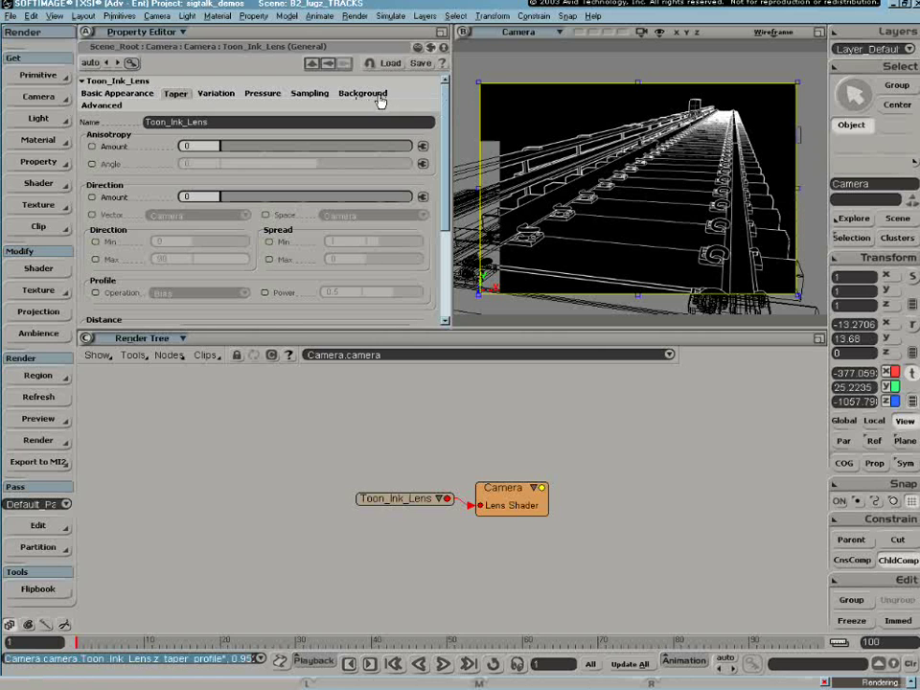
On the Advanced tab, raise the Fade Sampling Amount to 0.99.
left_click(99, 106)
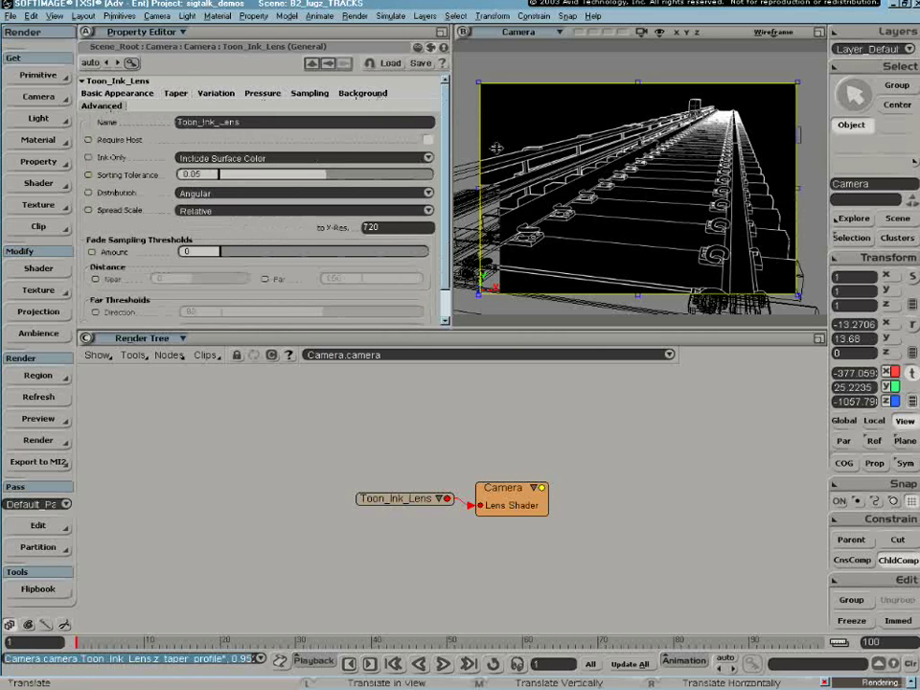
scroll(342, 108, "down", 1)
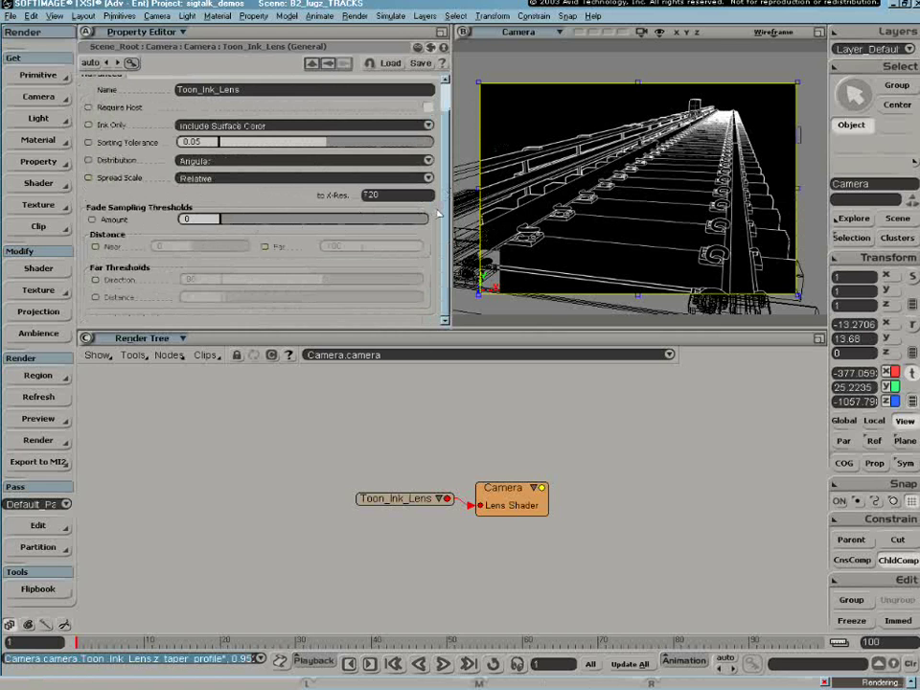
scroll(444, 172, "up", 1)
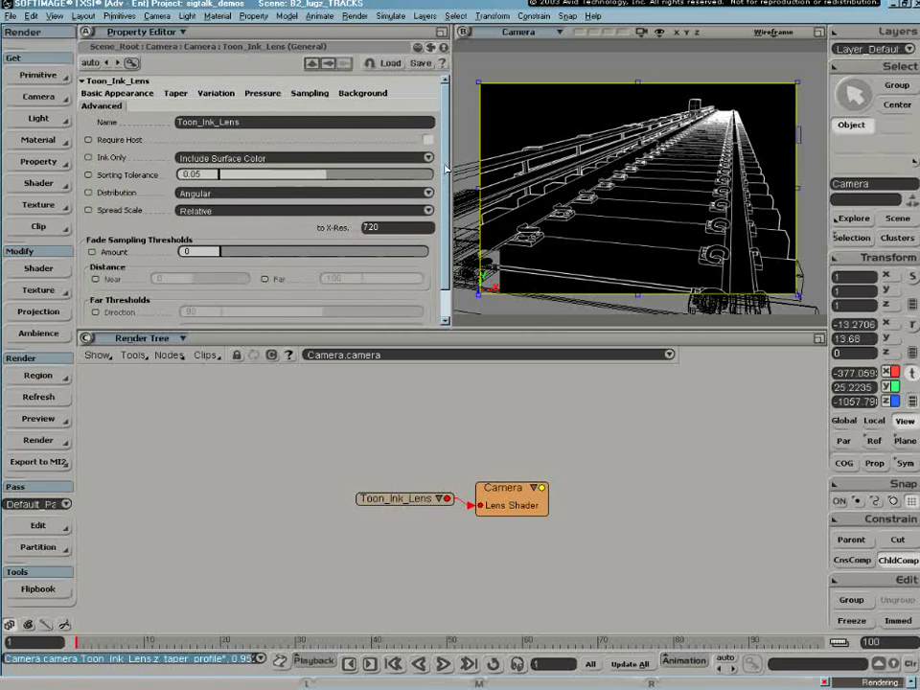
scroll(442, 191, "down", 1)
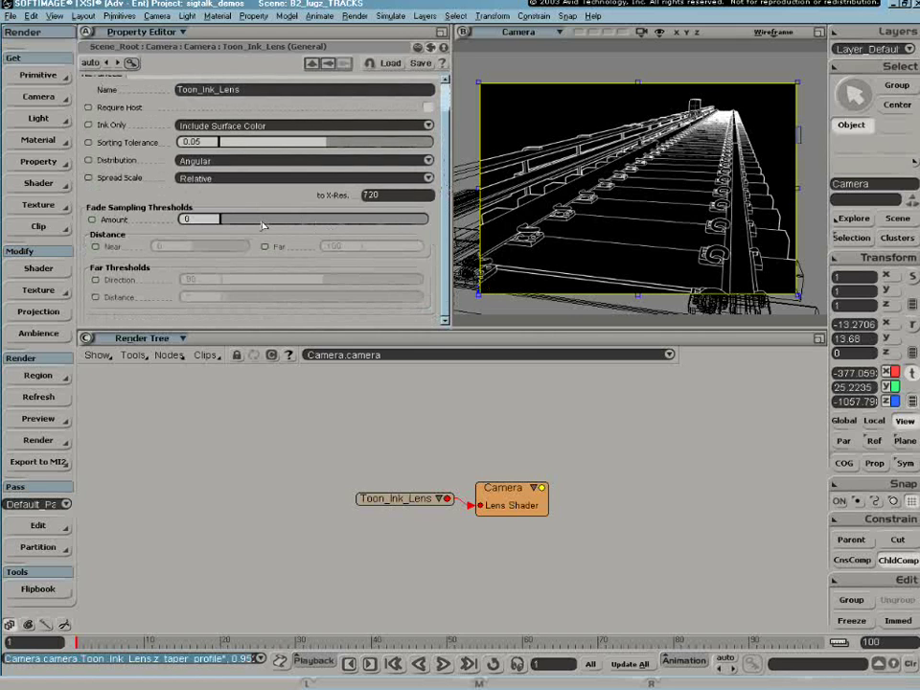
left_click_drag(265, 224, 427, 227)
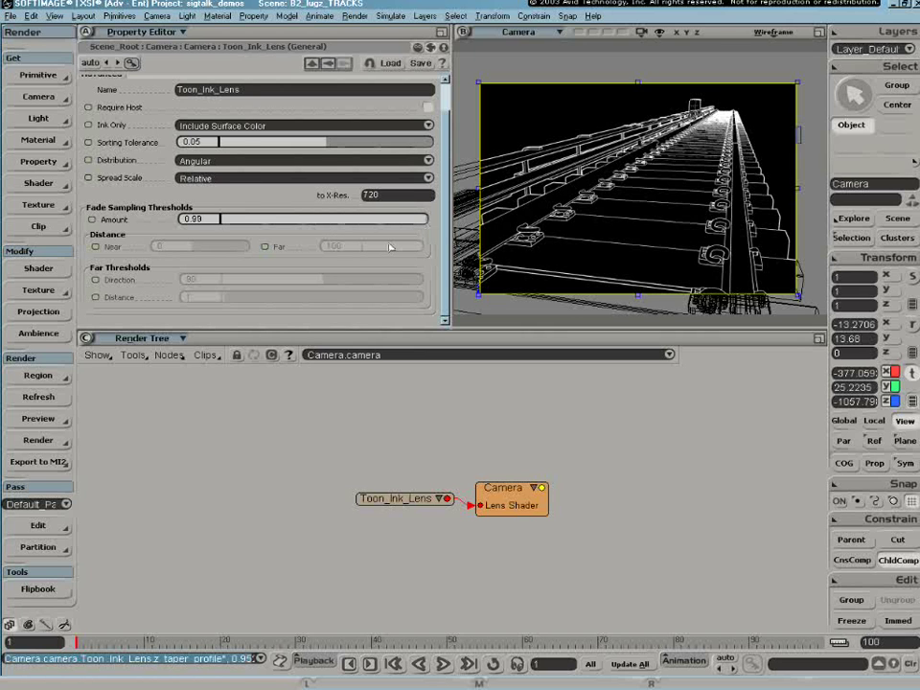
Set fade Distance Far to 150 and the Far Thresholds Direction to 180.
left_click(353, 256)
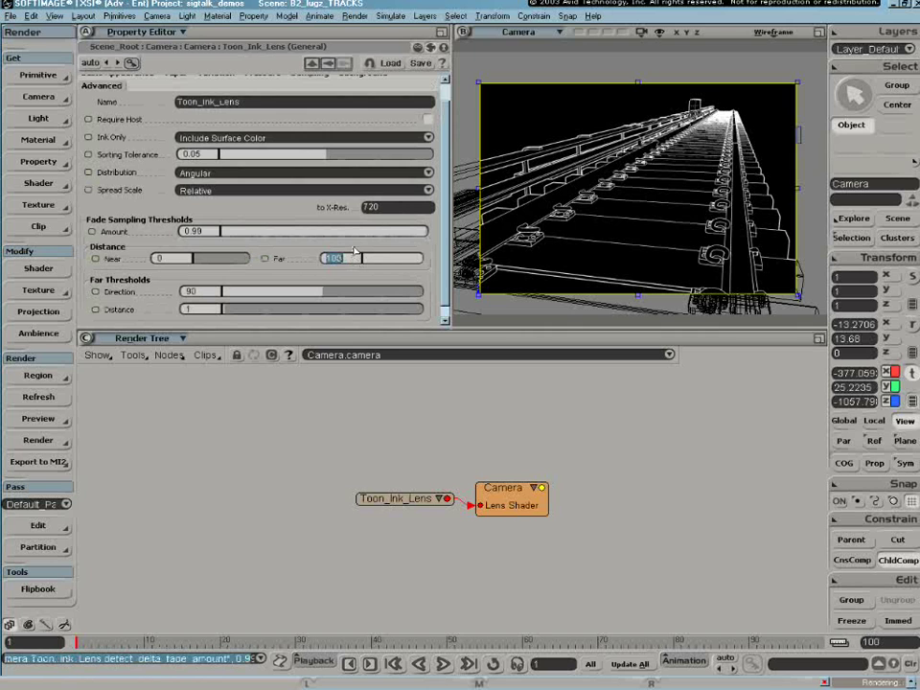
type("150")
key("Return")
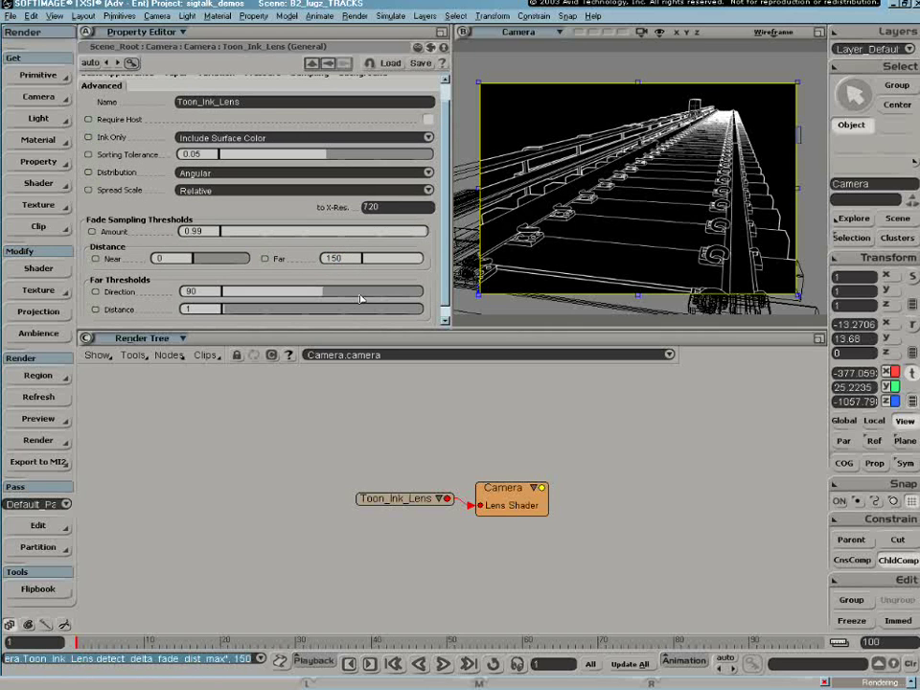
left_click_drag(334, 295, 423, 301)
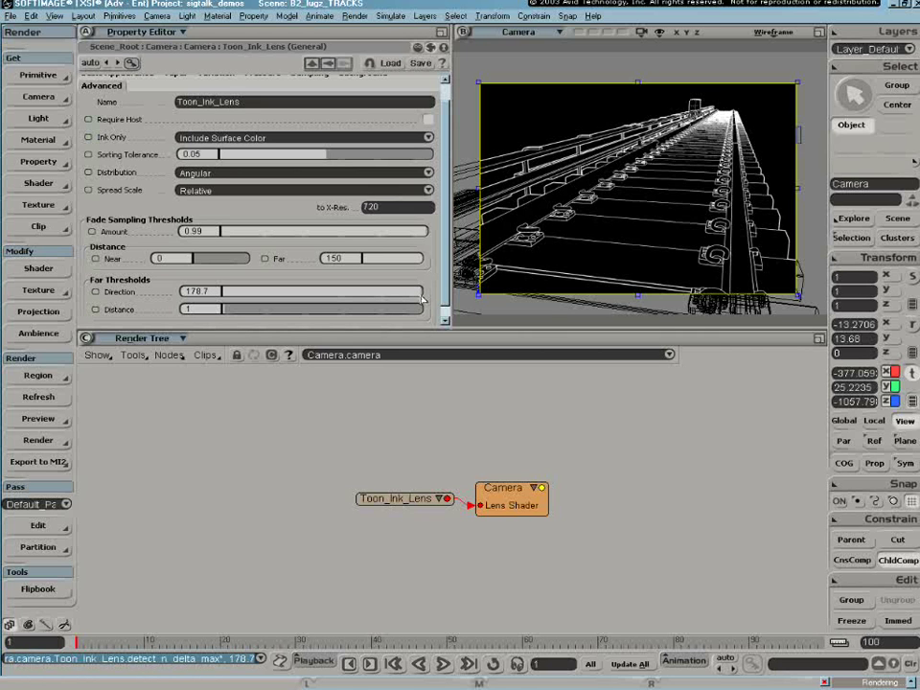
left_click_drag(423, 300, 427, 297)
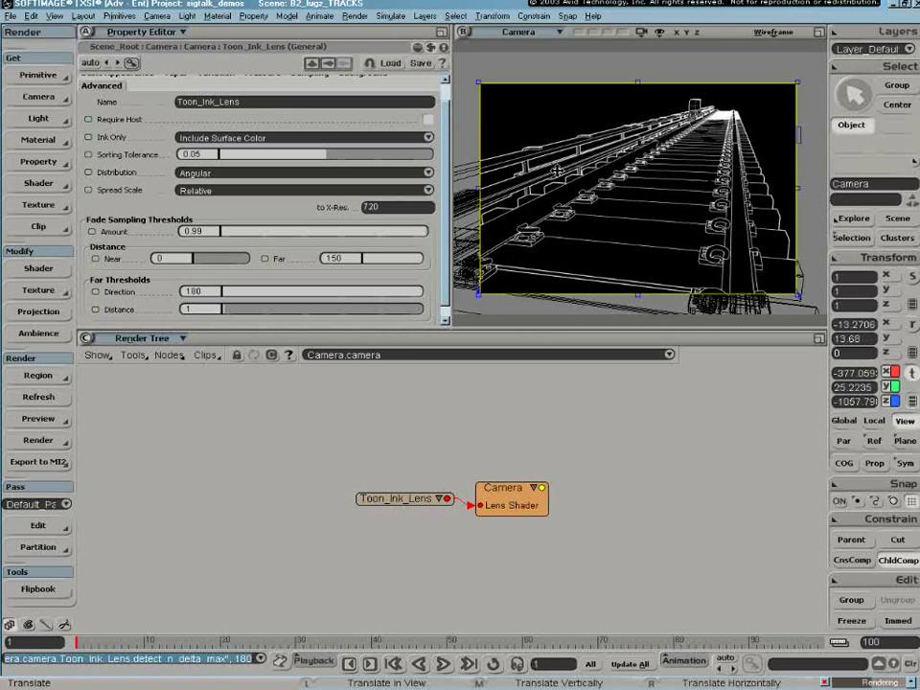
left_click(149, 34)
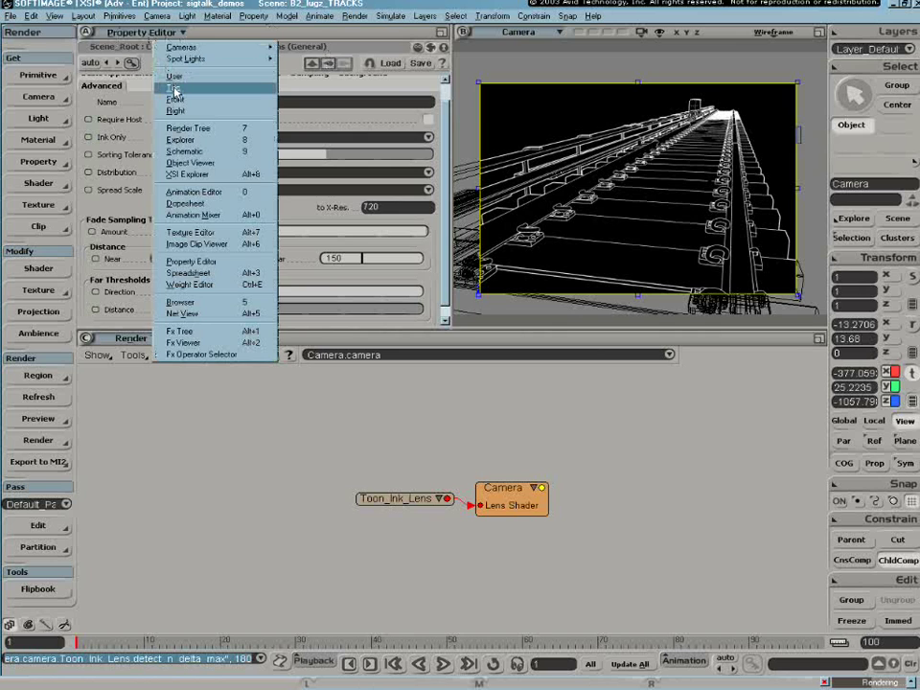
Restore the Top view, clear the toon preview region, and create a polygon mesh sphere.
left_click(173, 89)
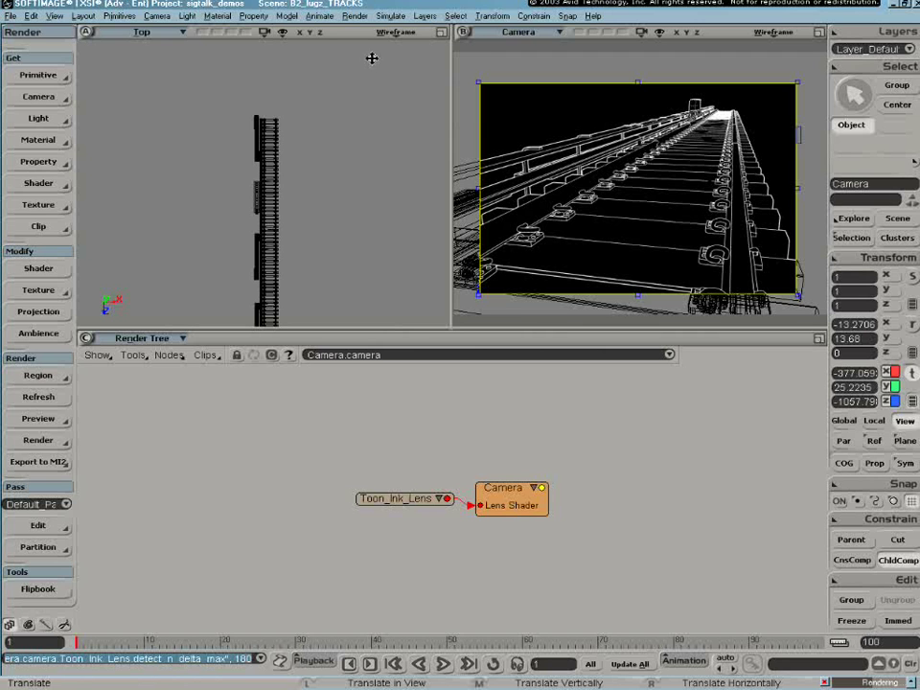
left_click(460, 63)
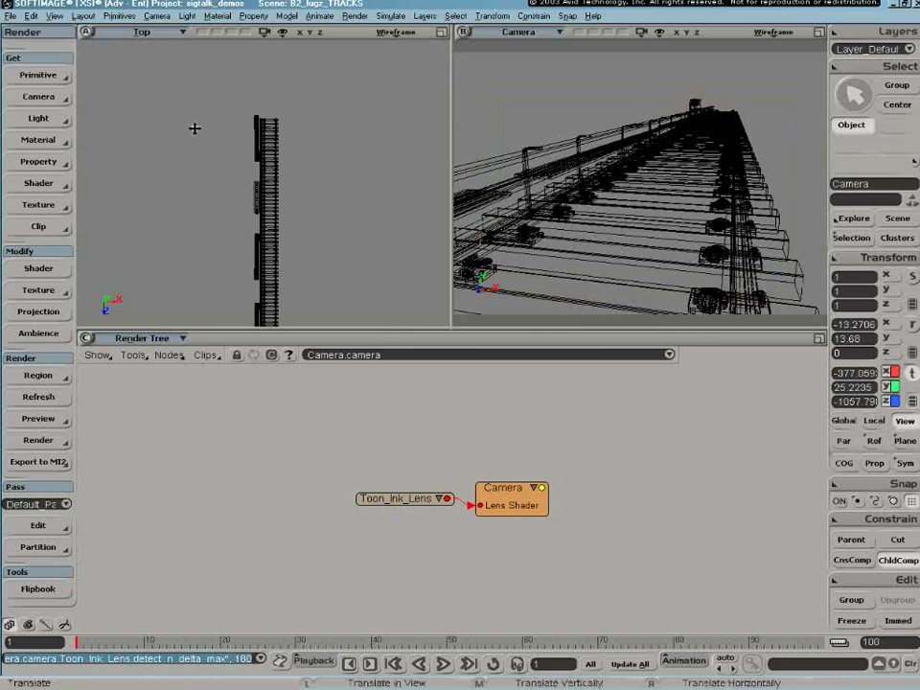
left_click(40, 140)
left_click(44, 79)
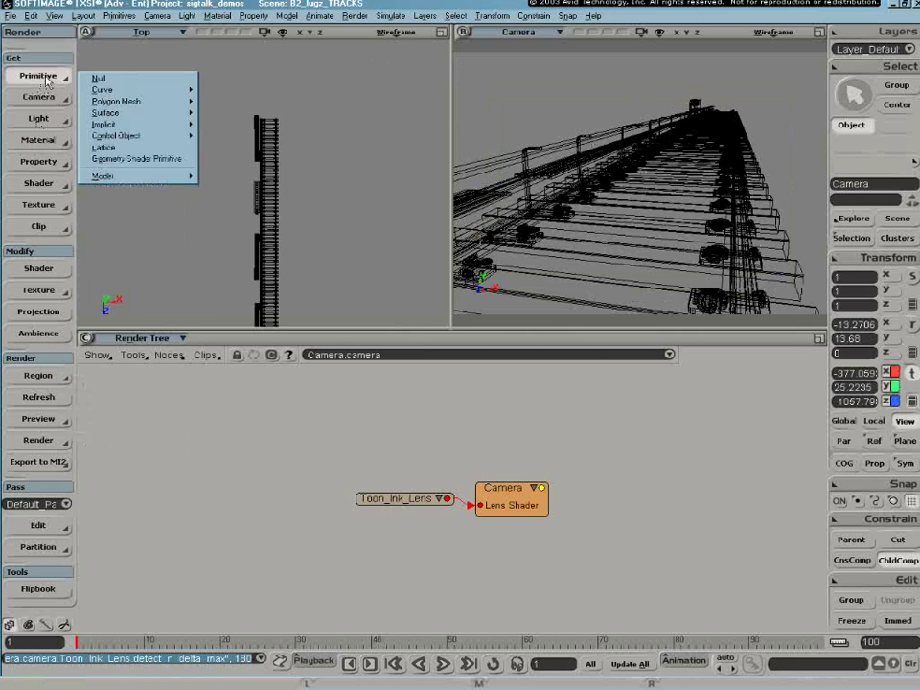
mouse_move(123, 101)
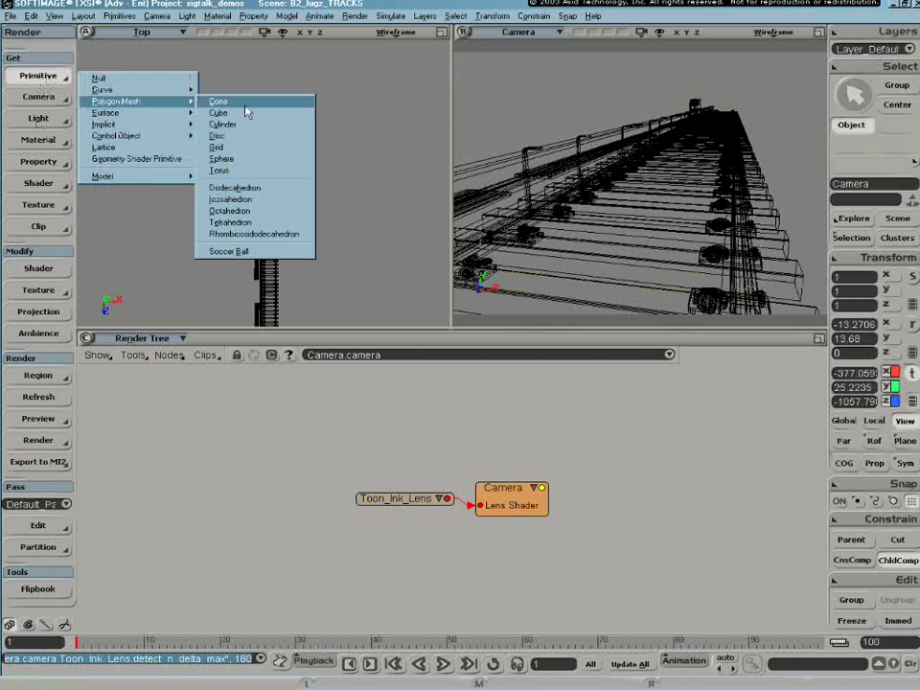
left_click(248, 159)
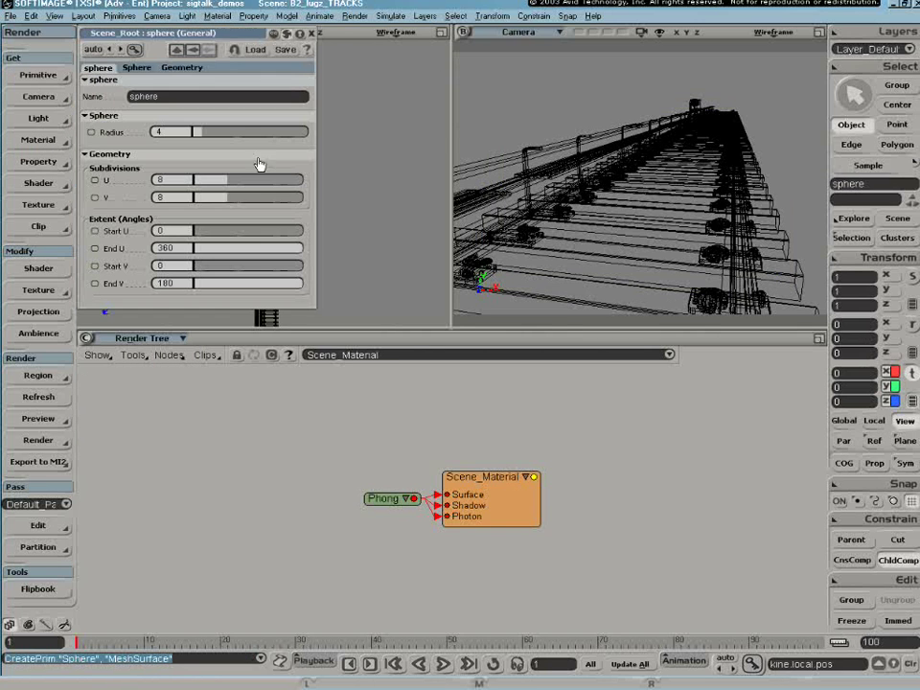
left_click(311, 33)
Zoom the Top view out and scale the sphere uniformly to about 138.9.
key("z")
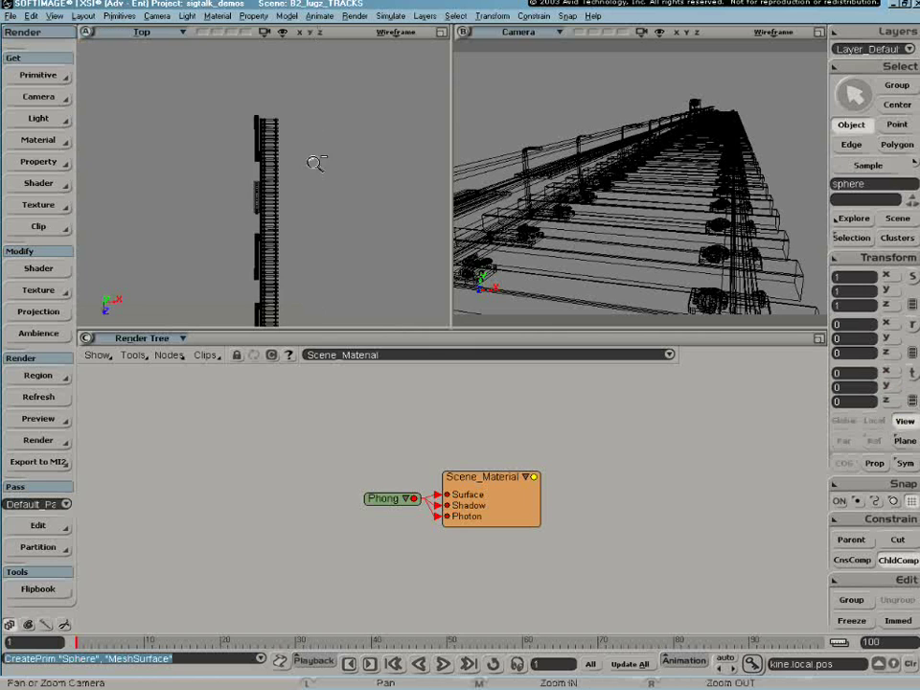
right_click_drag(316, 163, 293, 114)
left_click_drag(293, 114, 304, 158)
key("x")
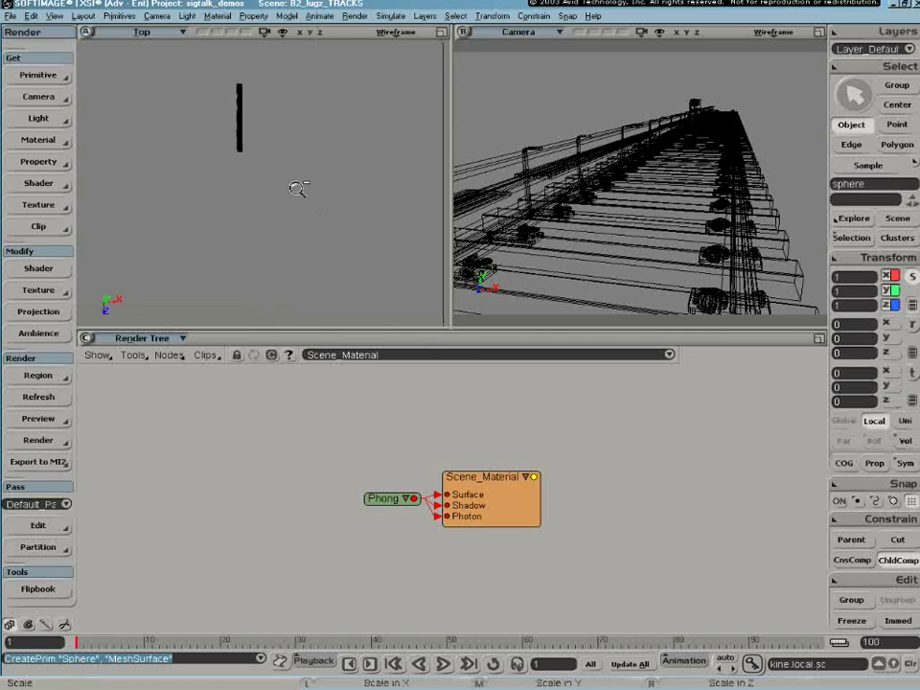
right_click_drag(298, 189, 277, 111)
left_click_drag(277, 111, 288, 119)
key("space")
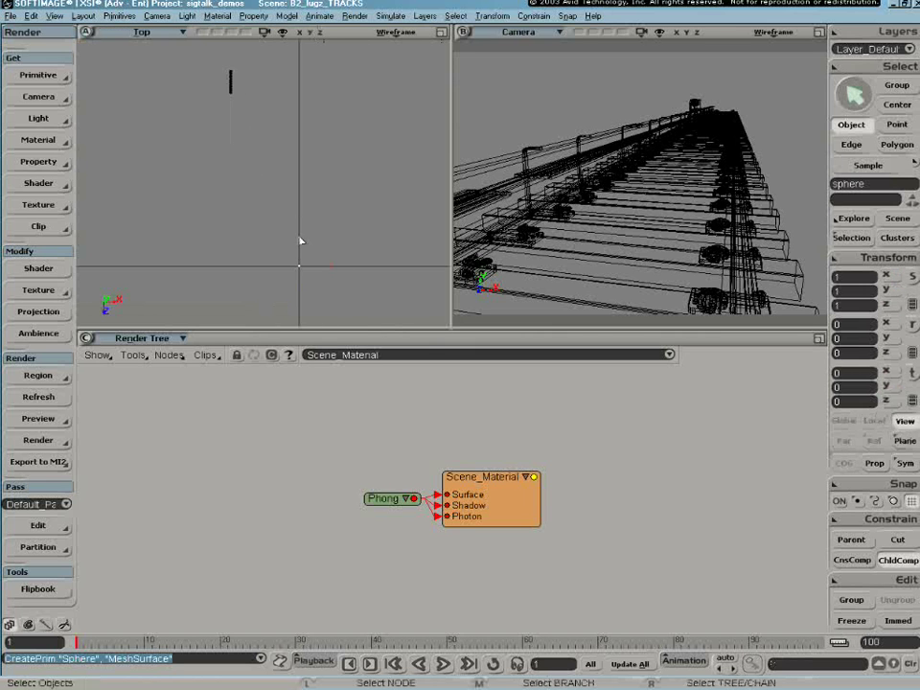
key("x")
left_click_drag(333, 221, 477, 76)
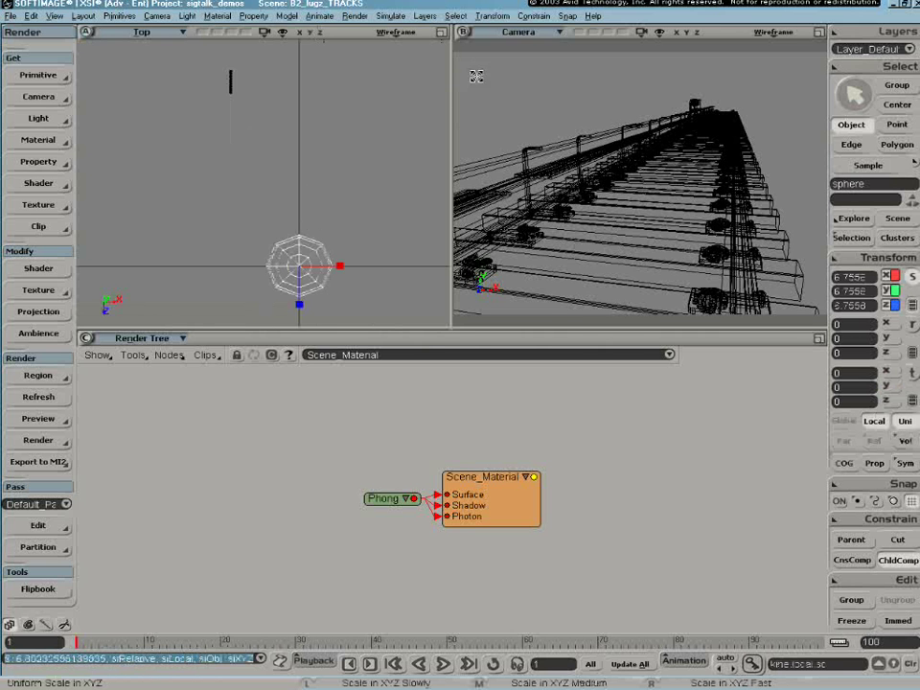
left_click_drag(351, 119, 302, 185)
Move the sphere up-left to x −378, z −957.5 and display it with smoother subdivision.
key("v")
left_click(236, 128)
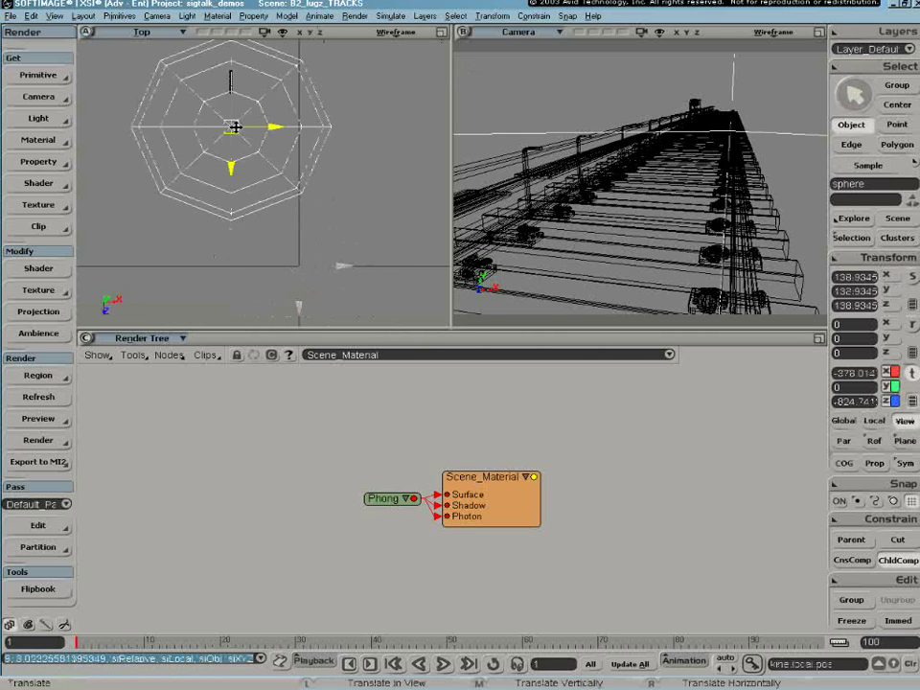
left_click_drag(236, 128, 222, 102)
key("plus")
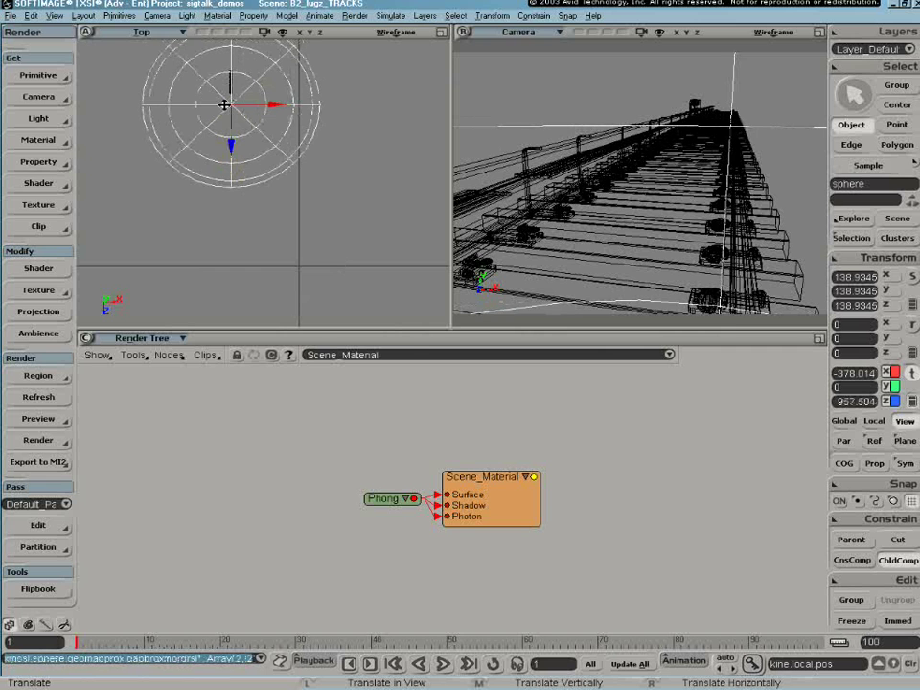
left_click(38, 140)
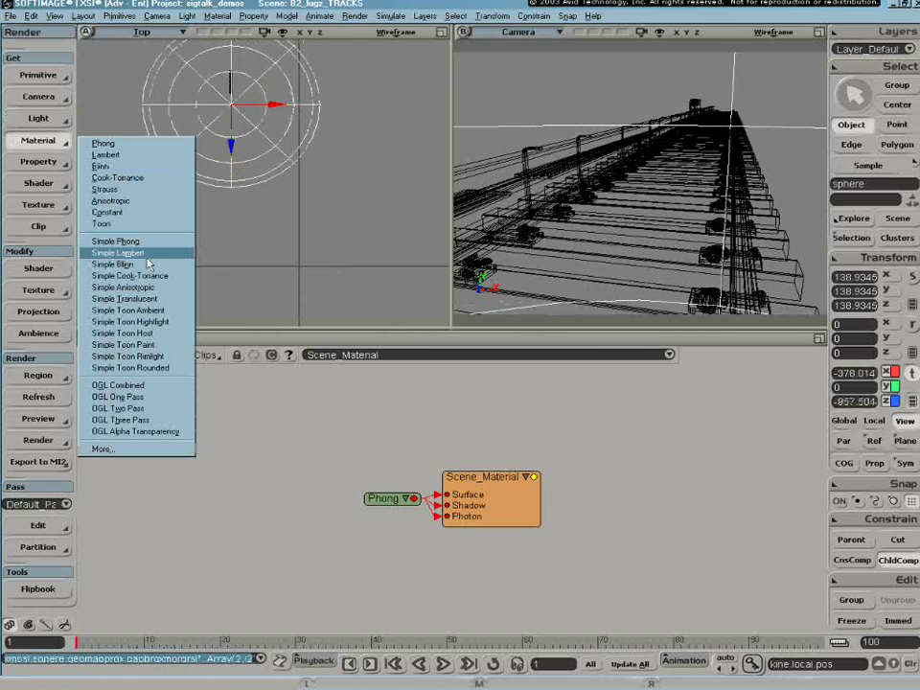
Apply a Toon Host material to the sphere and draw a render region over the Camera view.
left_click(123, 333)
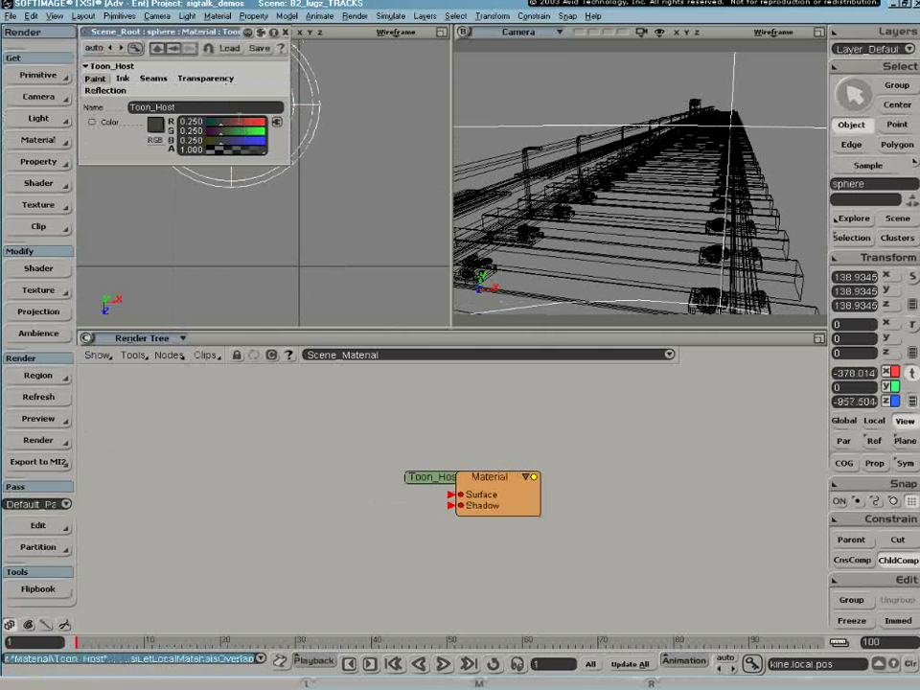
key("q")
left_click_drag(487, 82, 792, 279)
key("v")
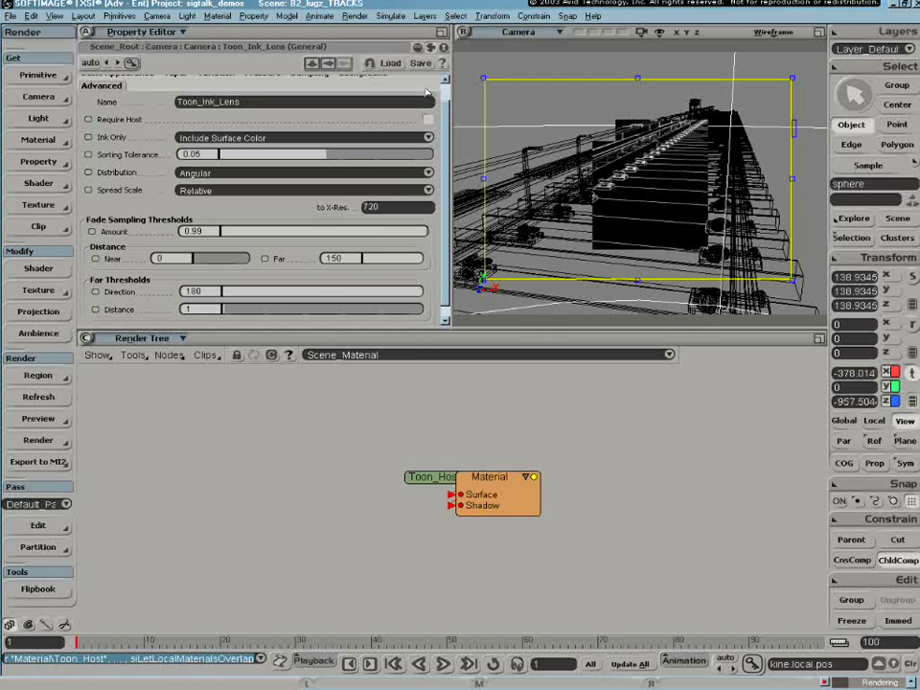
Hide the selected object so the render region shows the tracks as white ink on black.
scroll(446, 90, "up", 1)
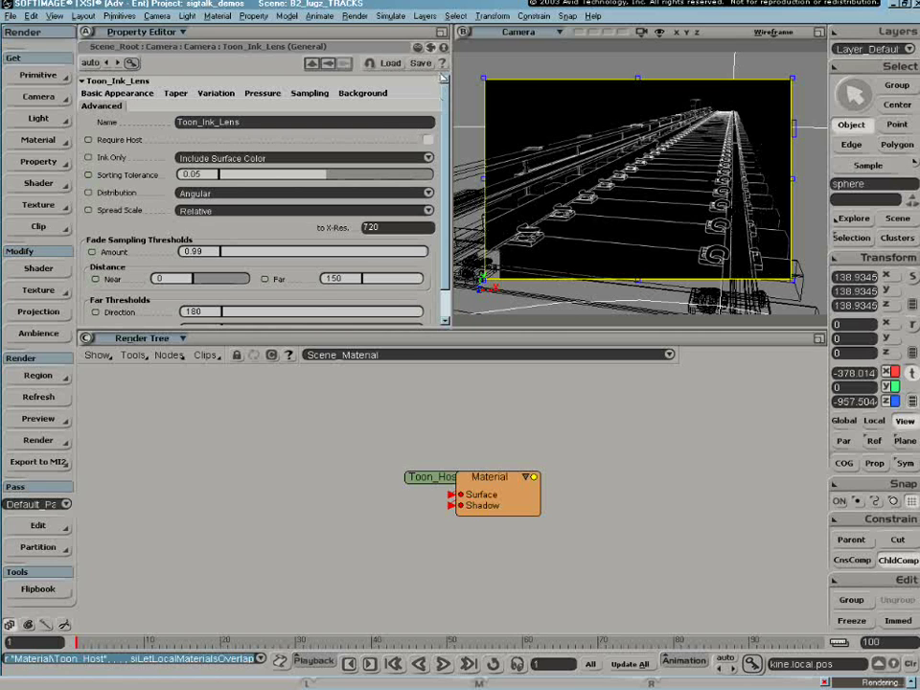
key("v")
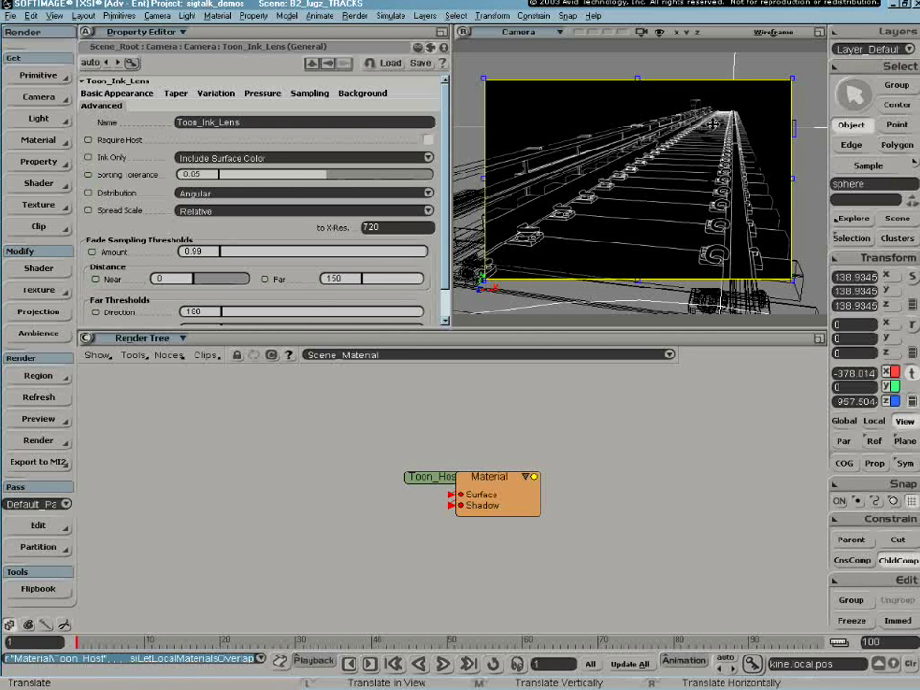
key("h")
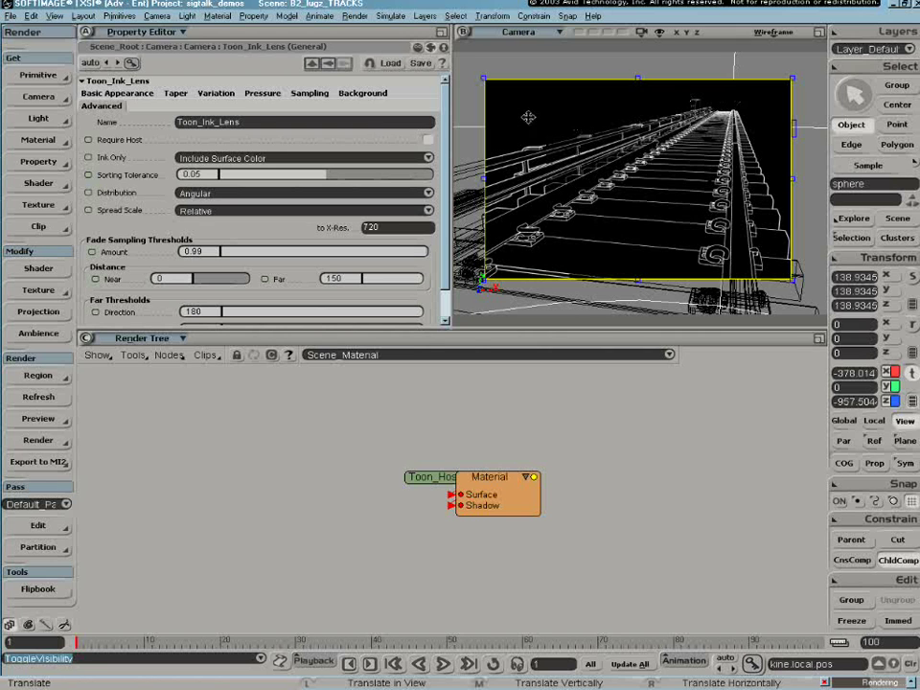
left_click(178, 93)
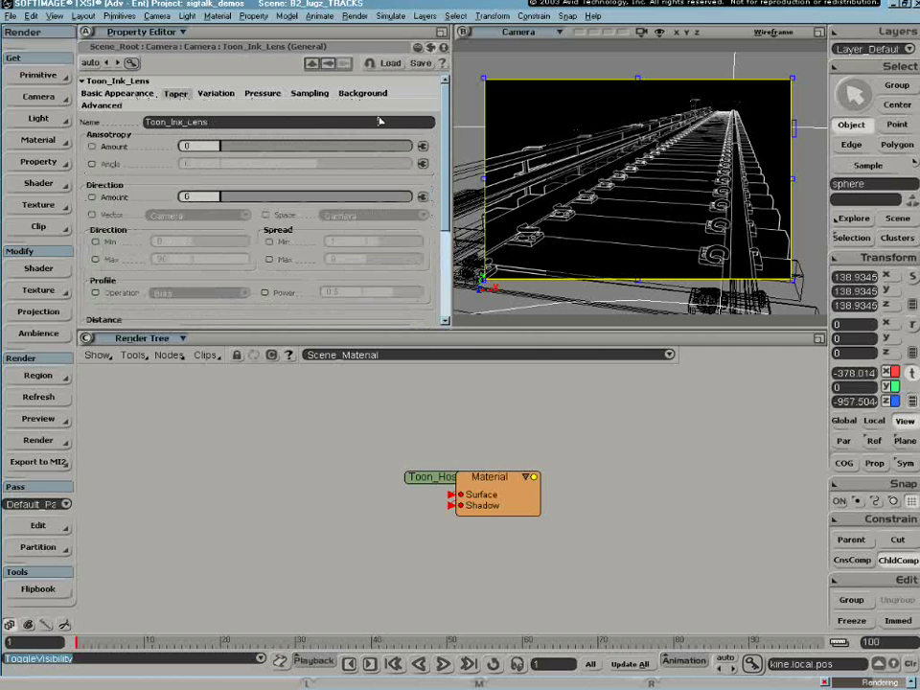
Inspect the Toon_Ink_Lens Taper distance settings, then return to Basic Appearance showing Spread 2.
left_click_drag(447, 108, 437, 170)
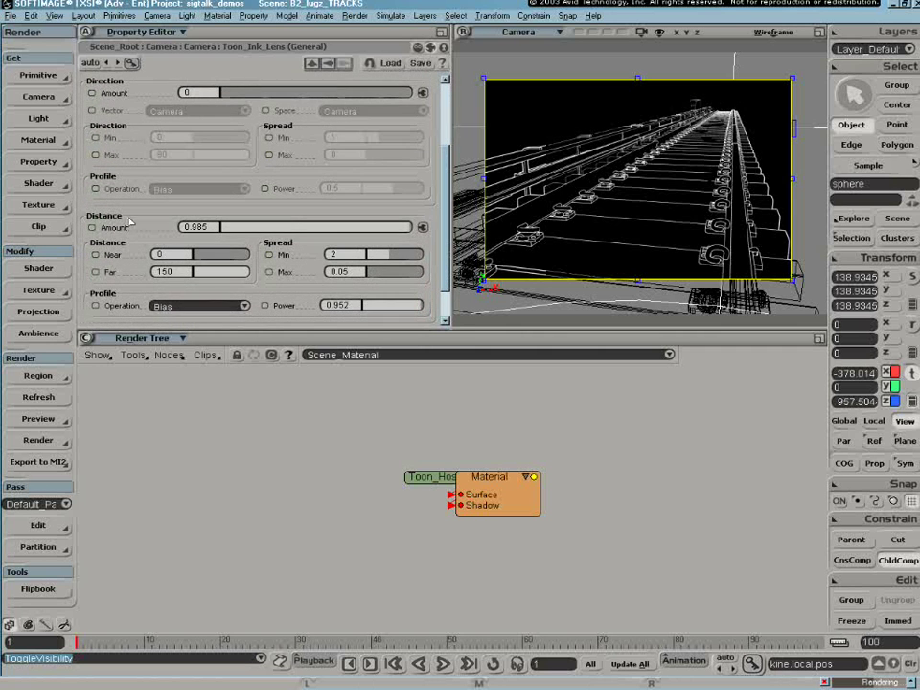
left_click_drag(444, 171, 444, 96)
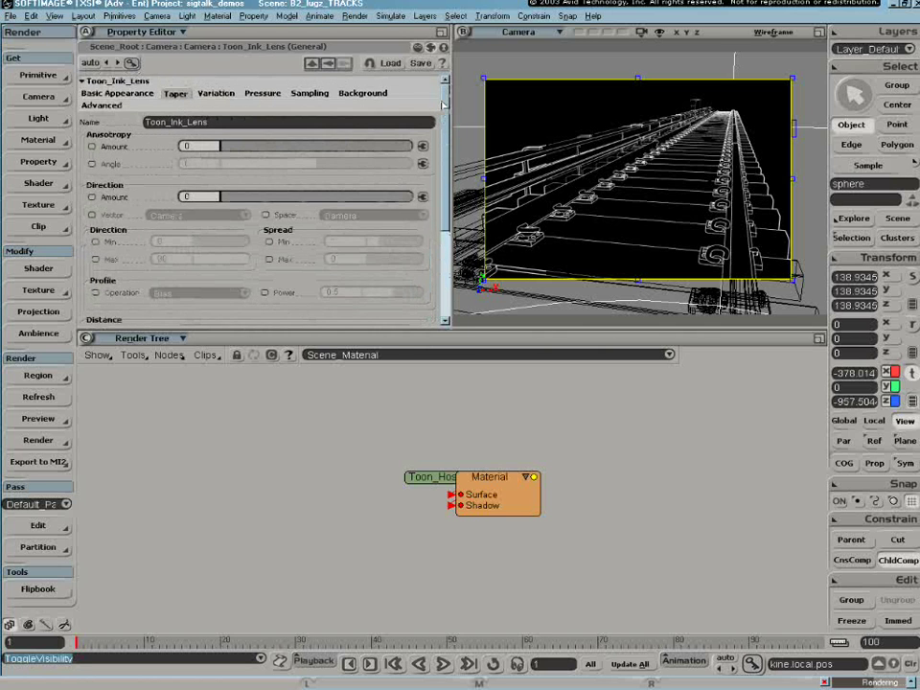
left_click(103, 93)
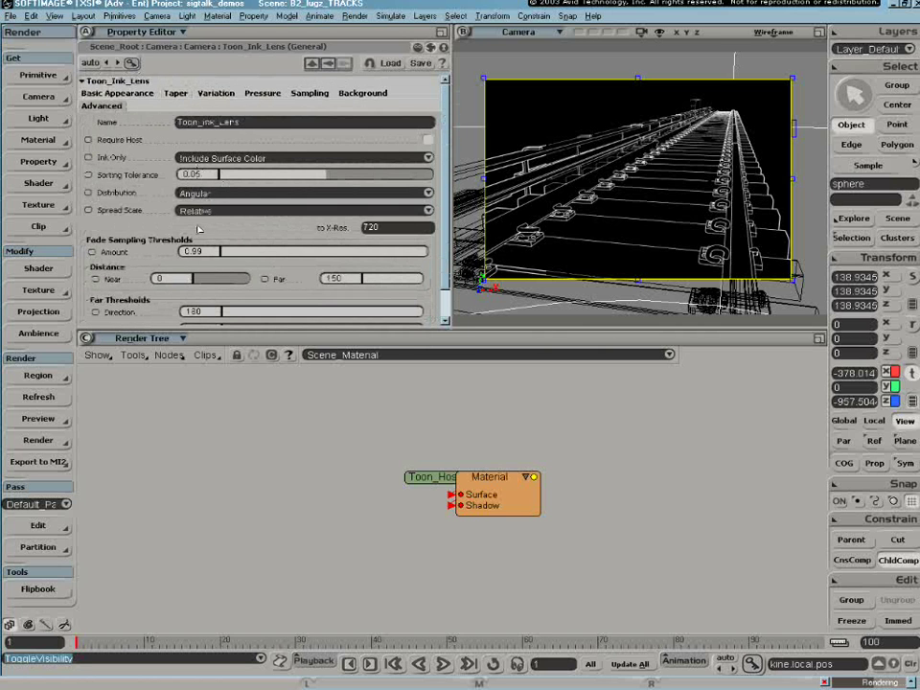
scroll(333, 207, "down", 1)
scroll(333, 178, "up", 1)
left_click(176, 93)
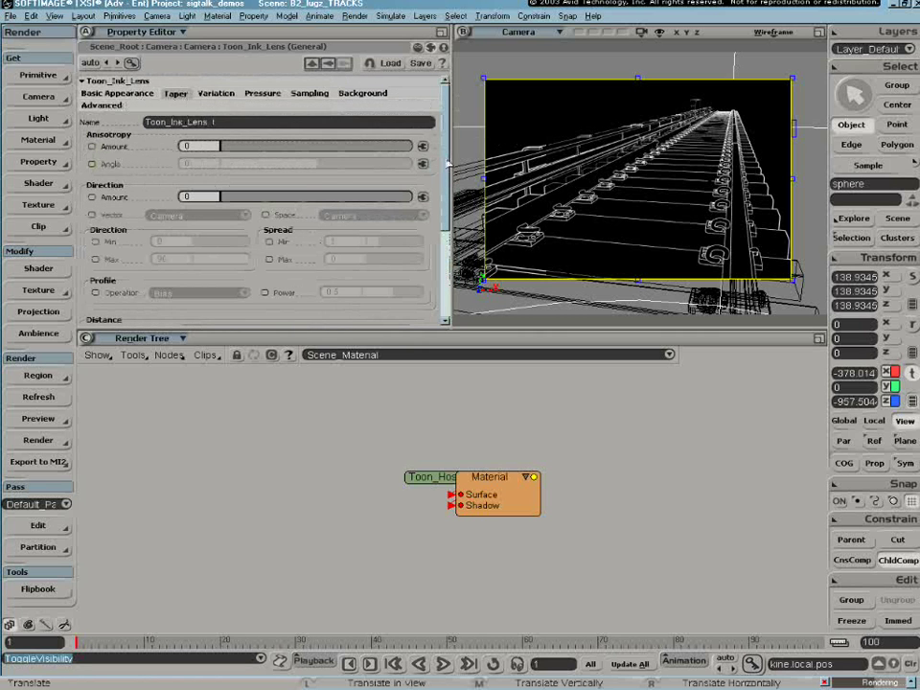
left_click_drag(448, 163, 448, 125)
left_click(134, 95)
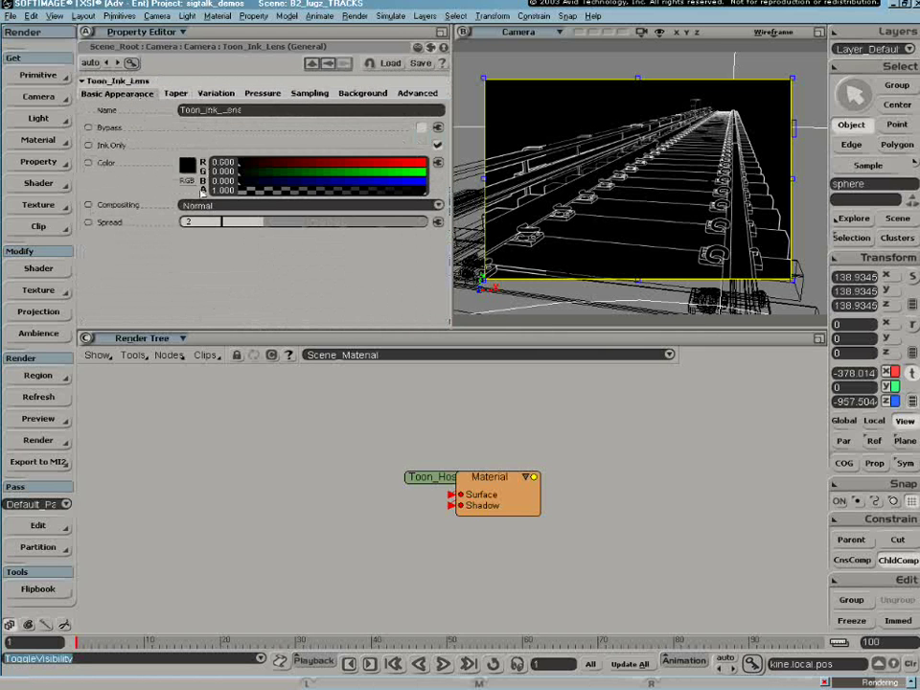
Set the Toon_Ink_Lens Spread to 1 and check the Taper settings.
left_click(207, 223)
left_click(207, 227)
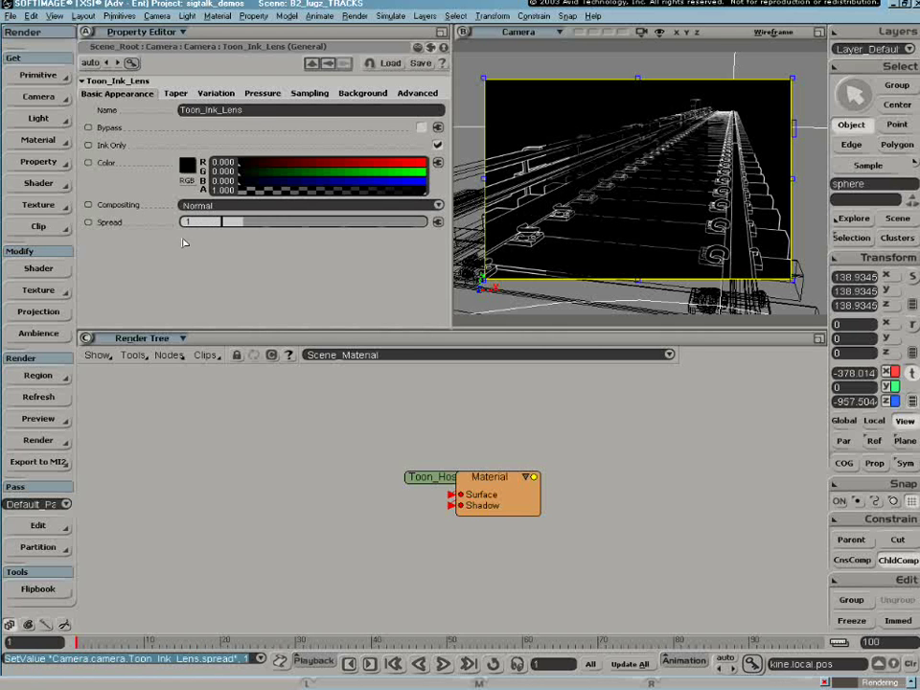
left_click(175, 93)
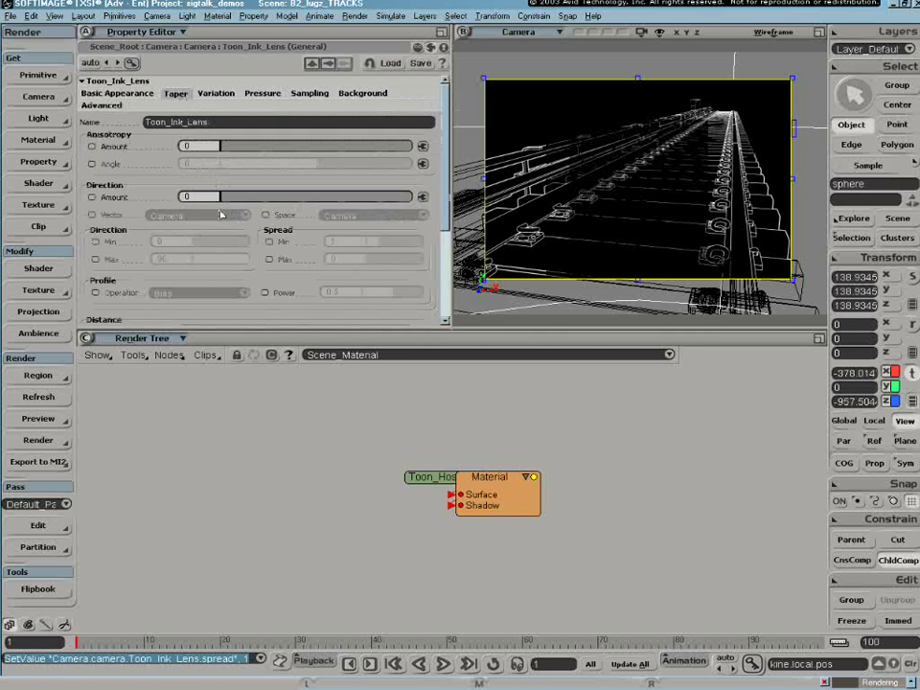
left_click_drag(445, 216, 445, 144)
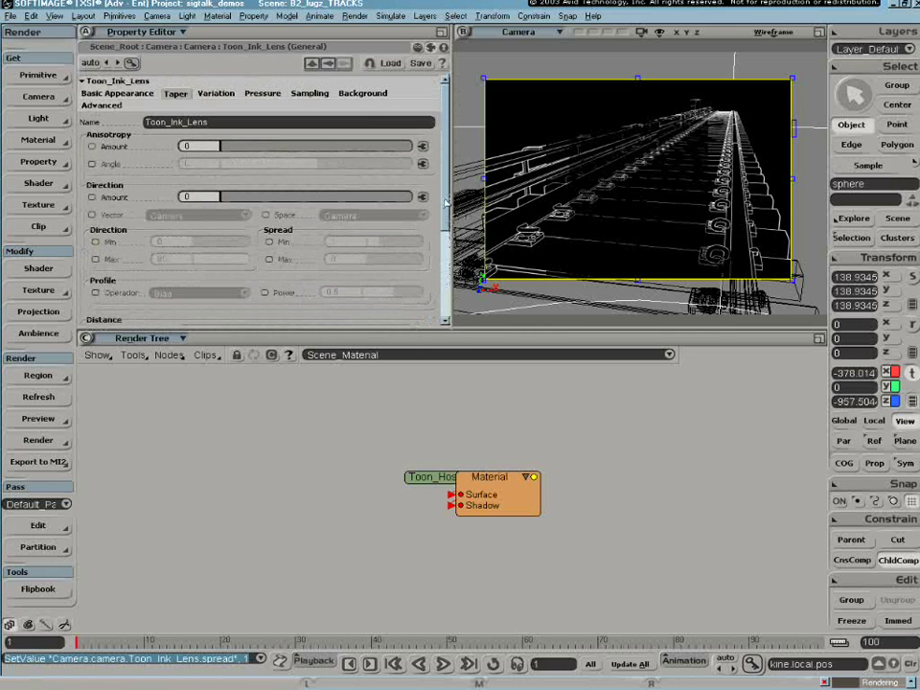
left_click(142, 96)
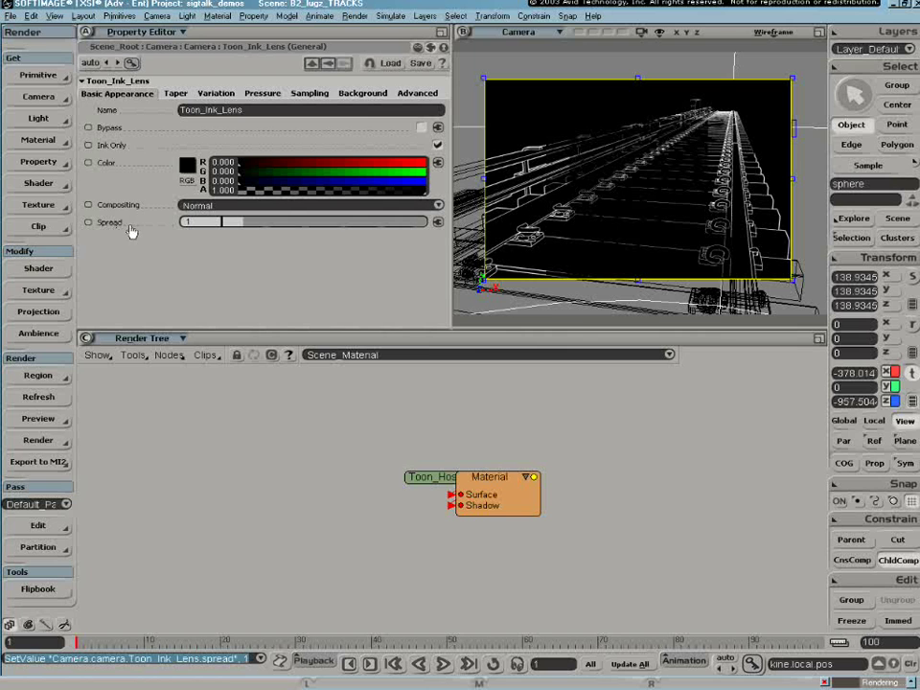
Review the Taper and Variation settings, then restore the ink Spread to 2.
left_click(178, 95)
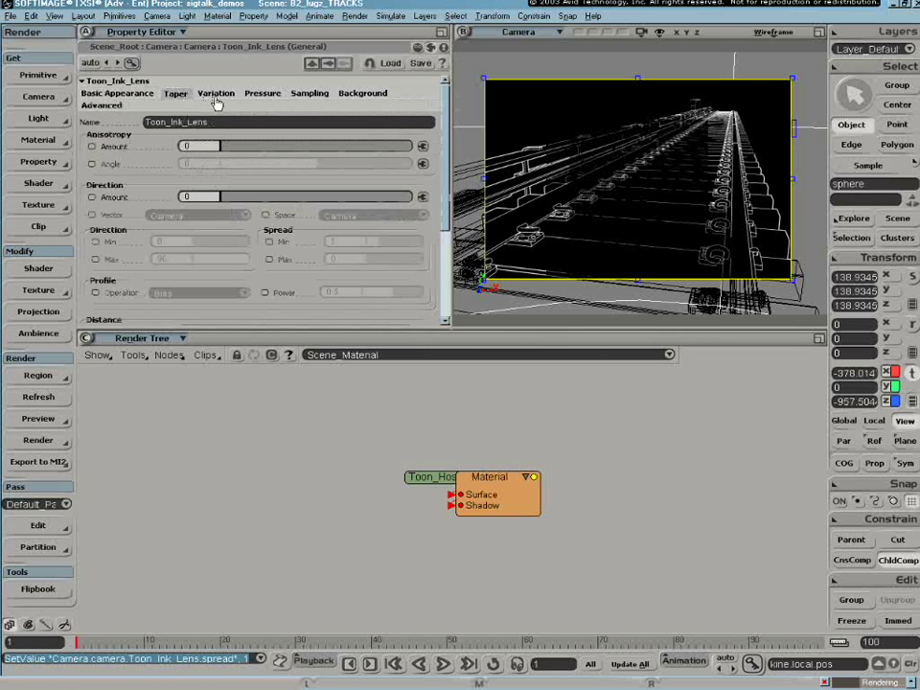
left_click(215, 95)
left_click(176, 95)
left_click(146, 95)
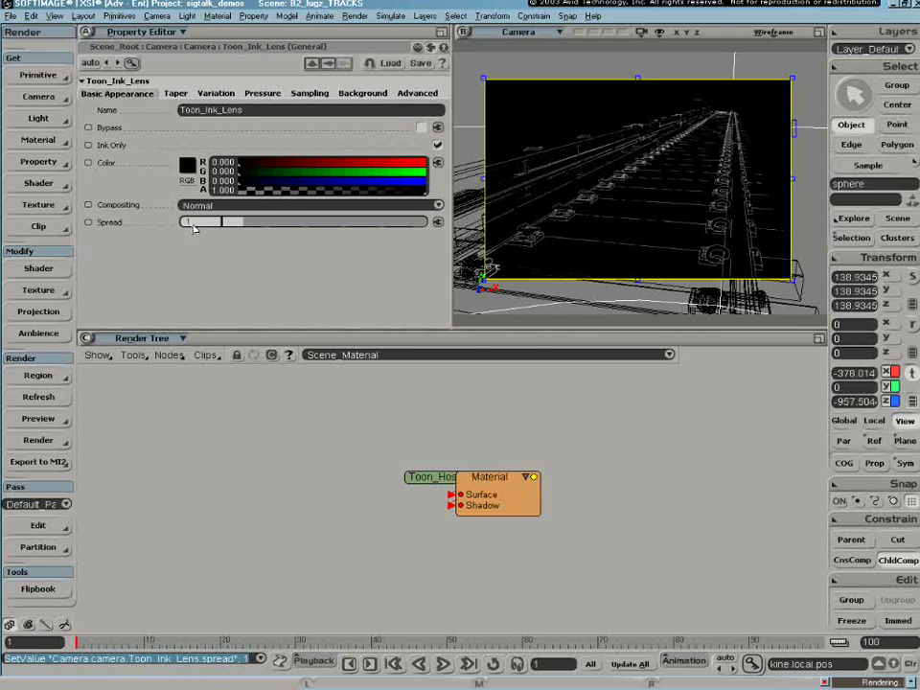
left_click(191, 223)
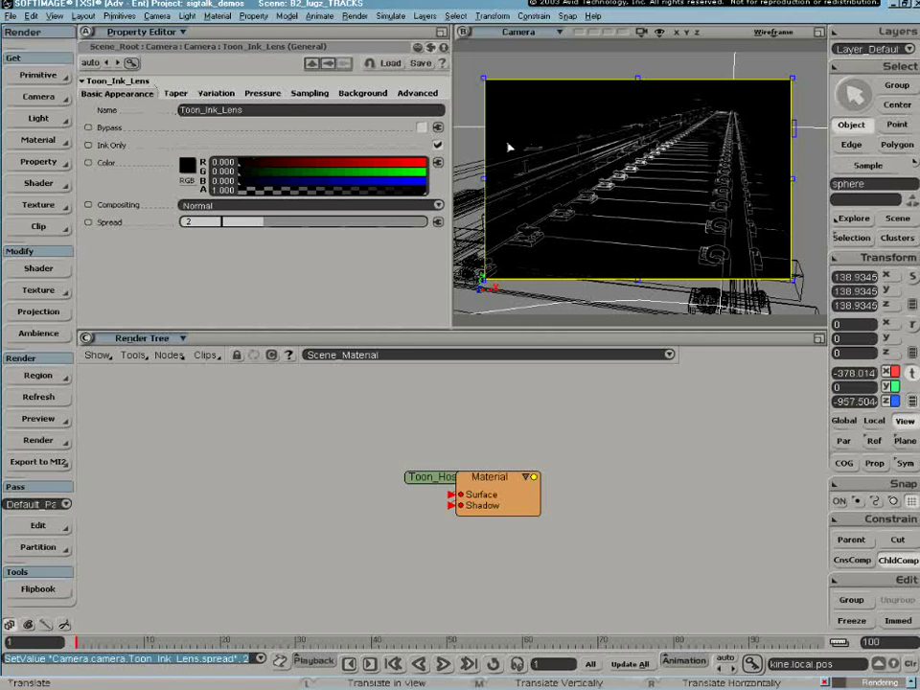
left_click(113, 32)
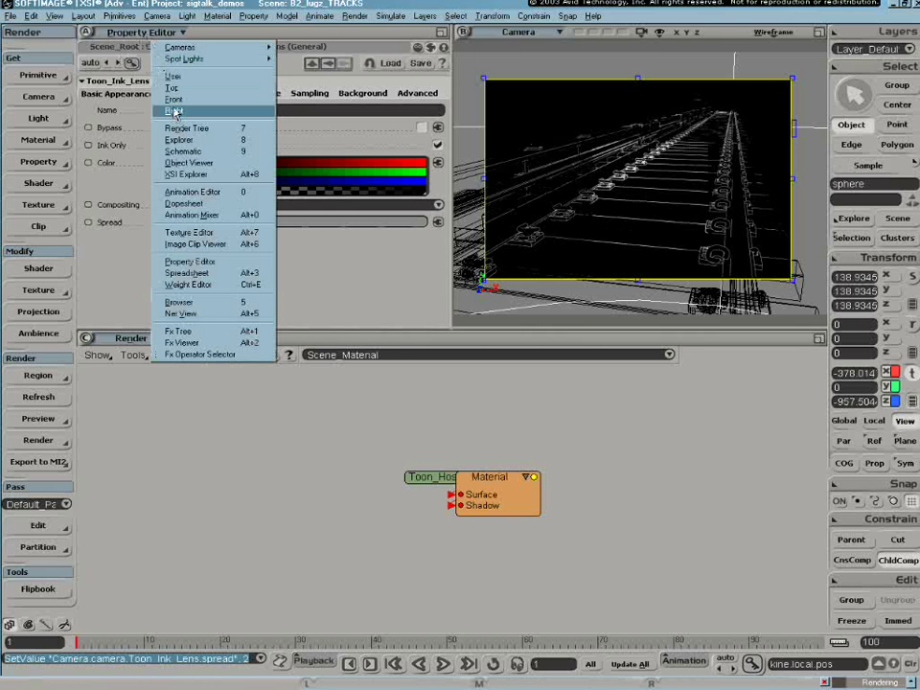
Switch the pane to the Right view, frame the near-rail tie, and zoom out around it.
left_click(174, 111)
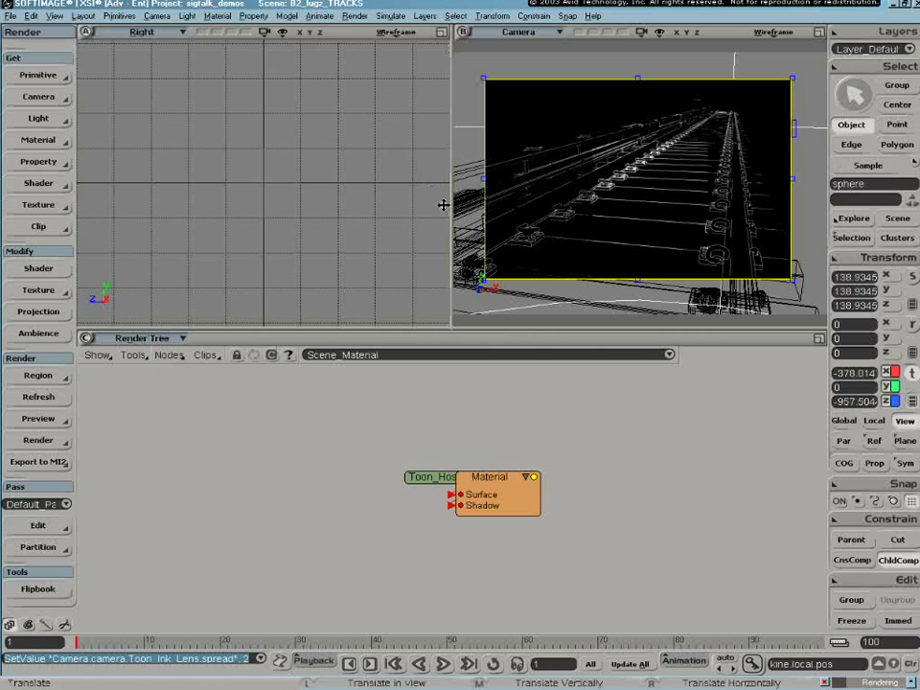
left_click(509, 298)
key("f")
key("z")
scroll(298, 197, "down", 3)
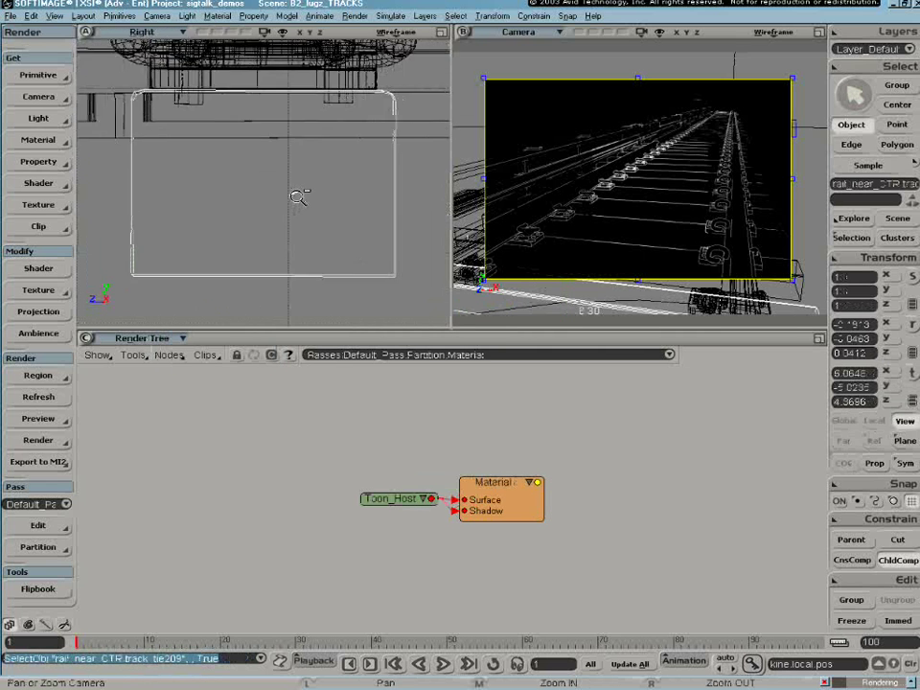
left_click_drag(298, 197, 271, 212)
scroll(207, 203, "down", 2)
left_click_drag(207, 204, 182, 209)
key("v")
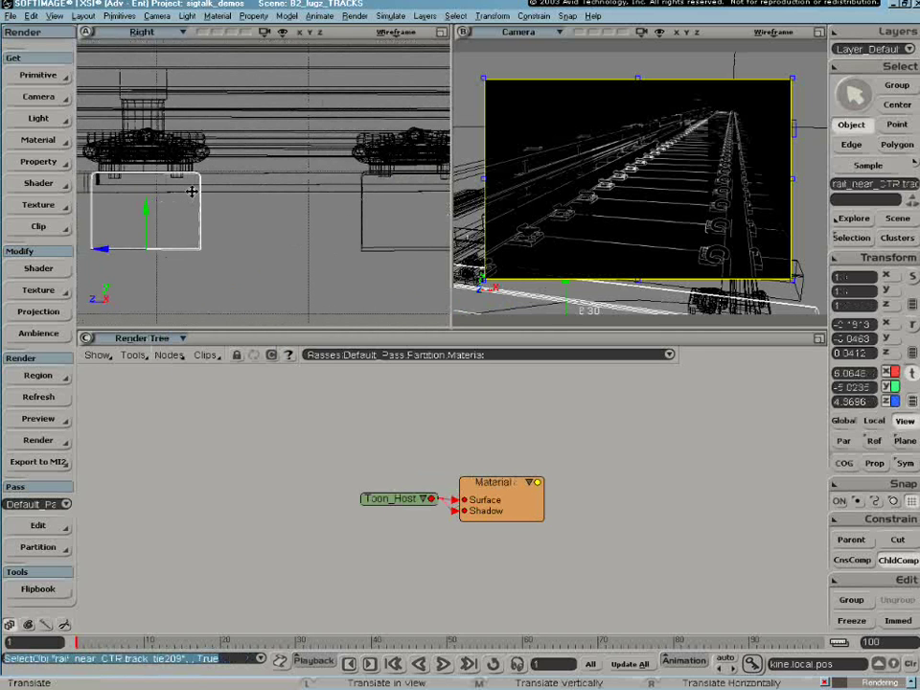